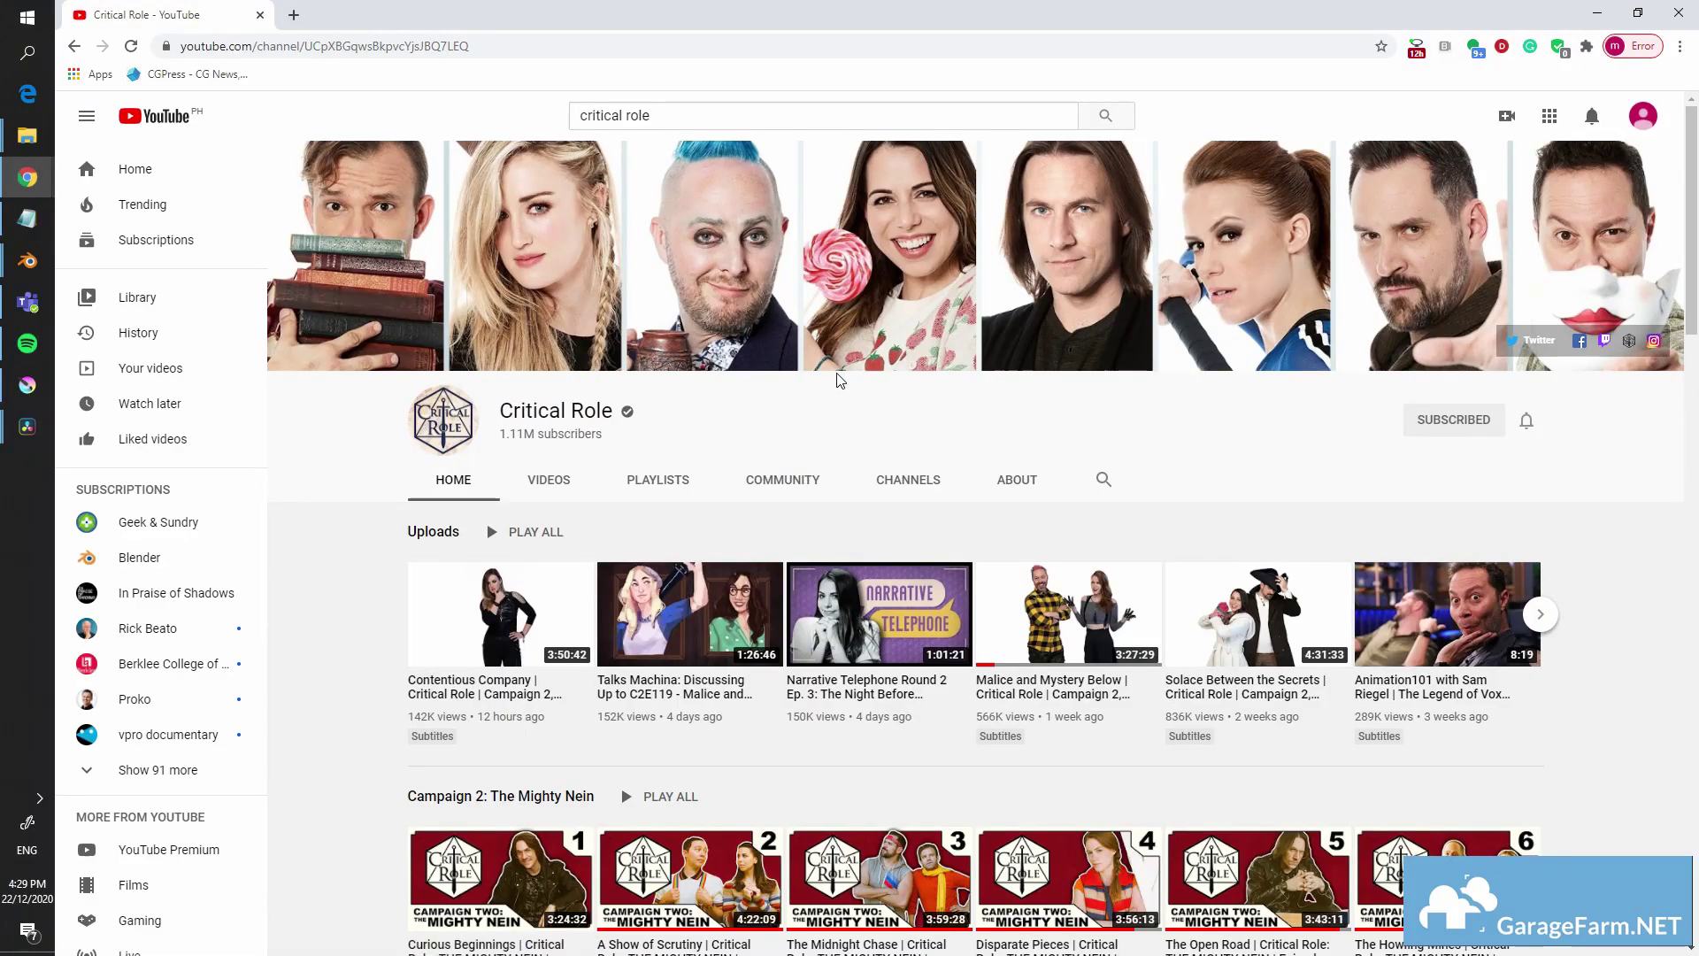
- Scroll down the Critical Role YouTube channel page
scroll(840, 381, "down", 9)
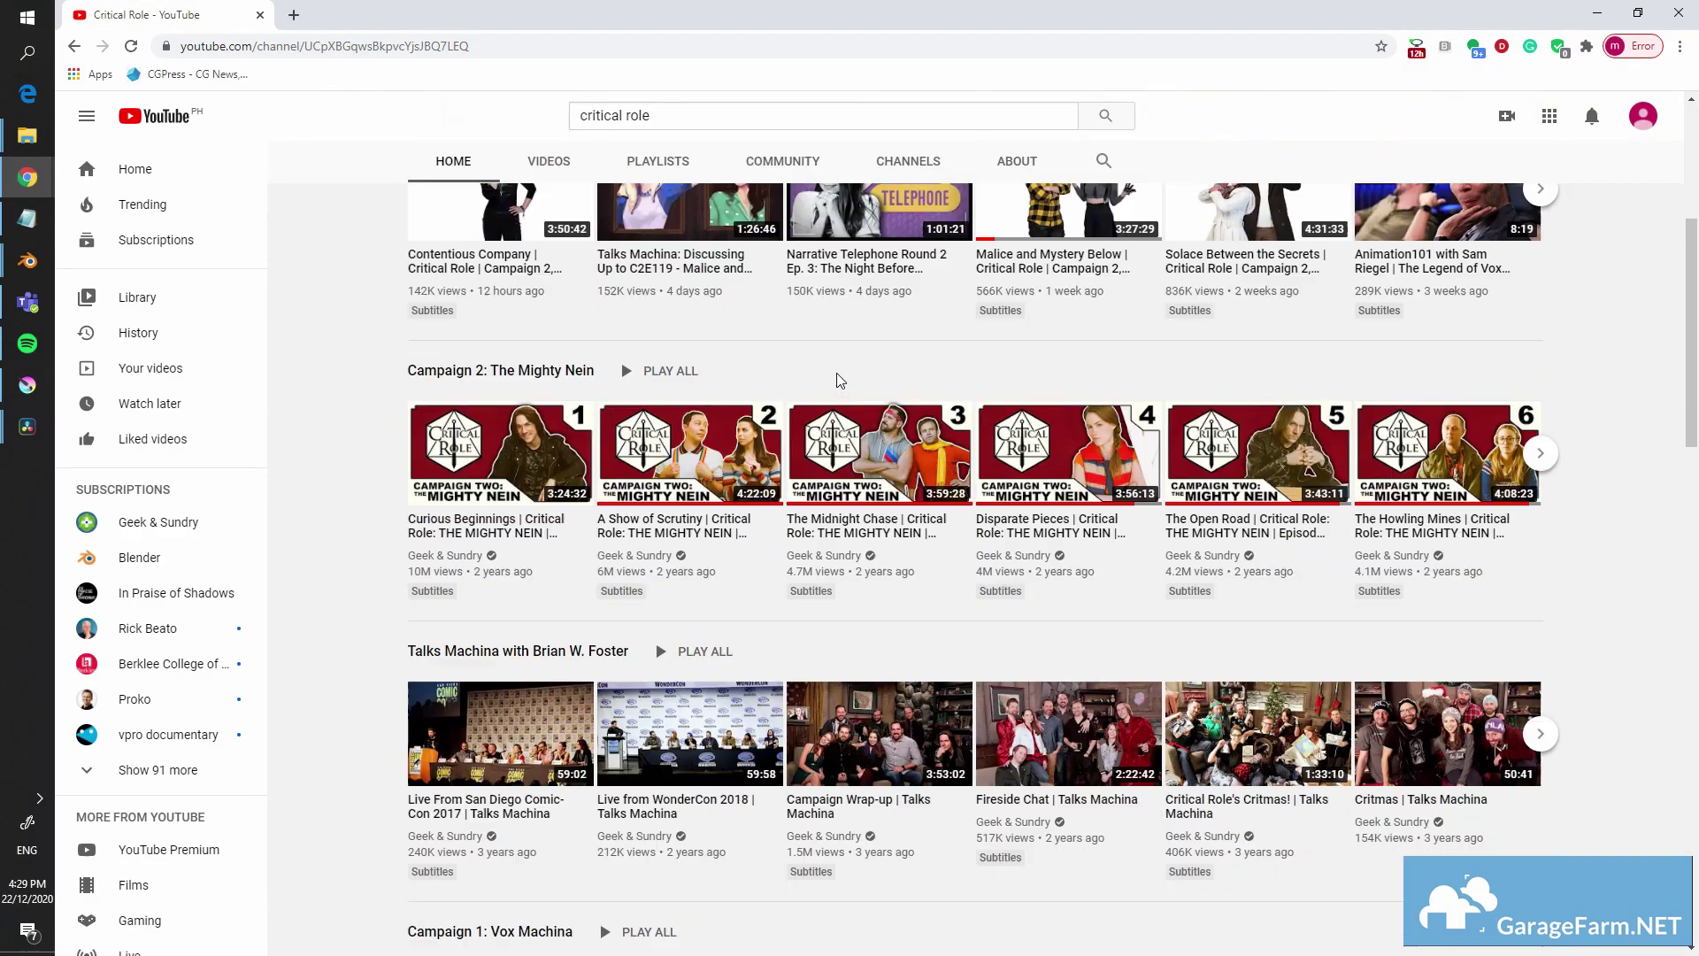
- Scroll further down through the channel's episode playlist rows
scroll(840, 381, "down", 6)
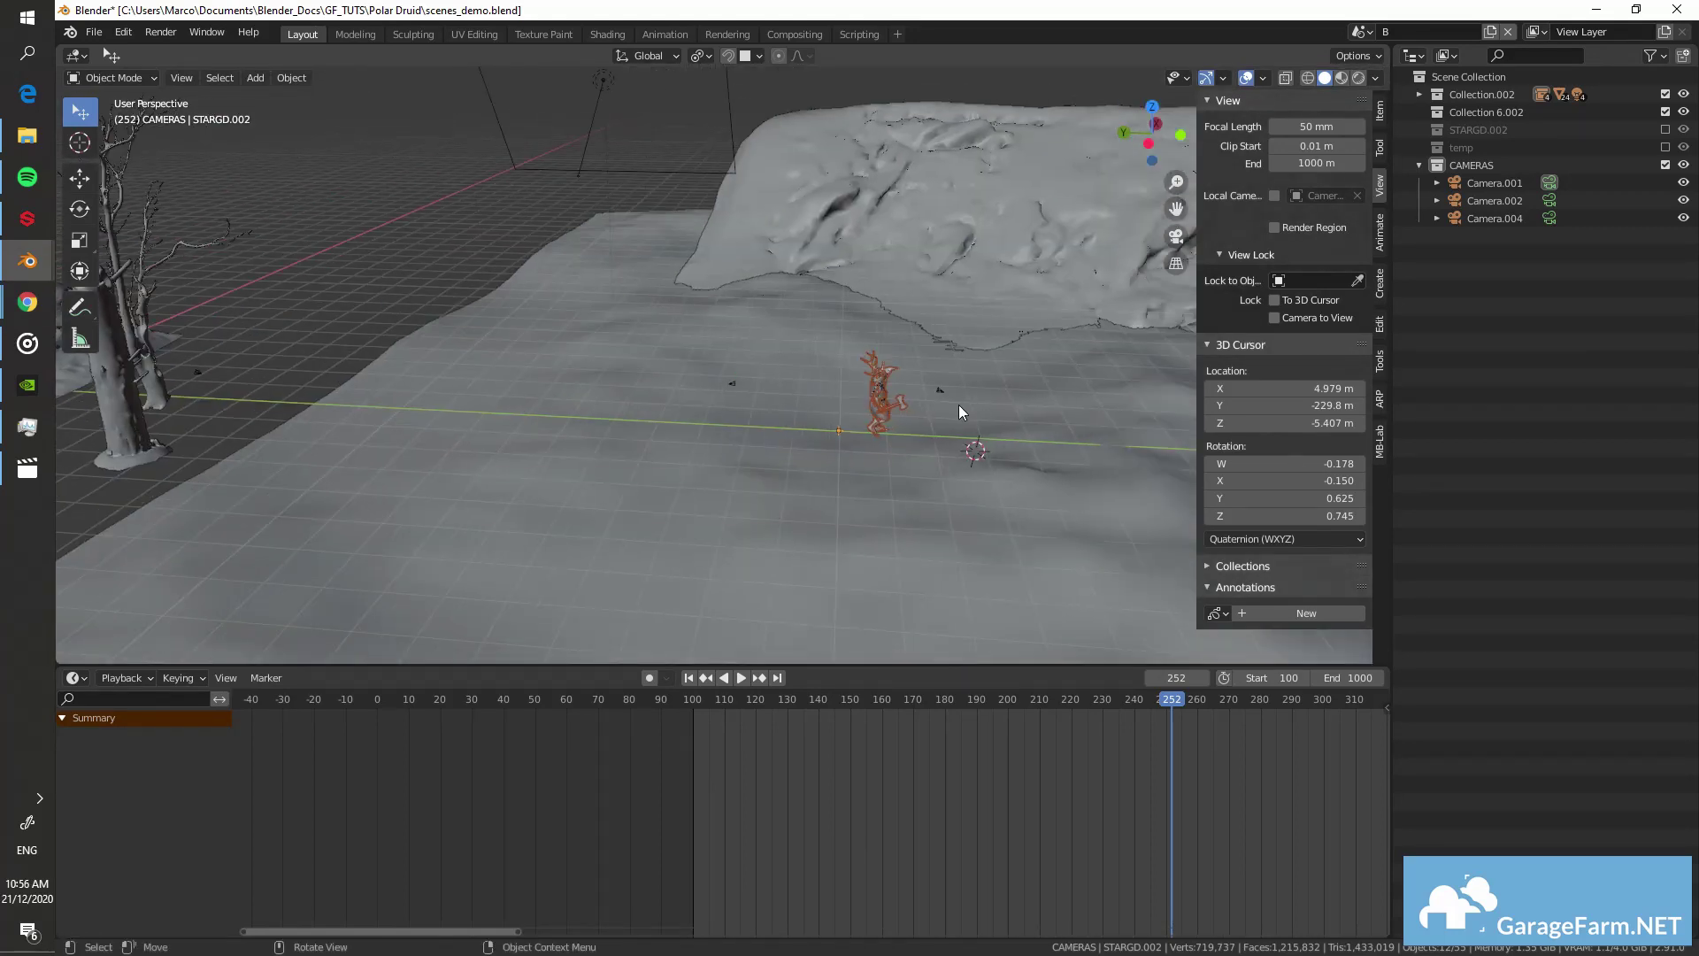
- Select Camera.004, view through it, then return to the free perspective view
left_click(1000, 415)
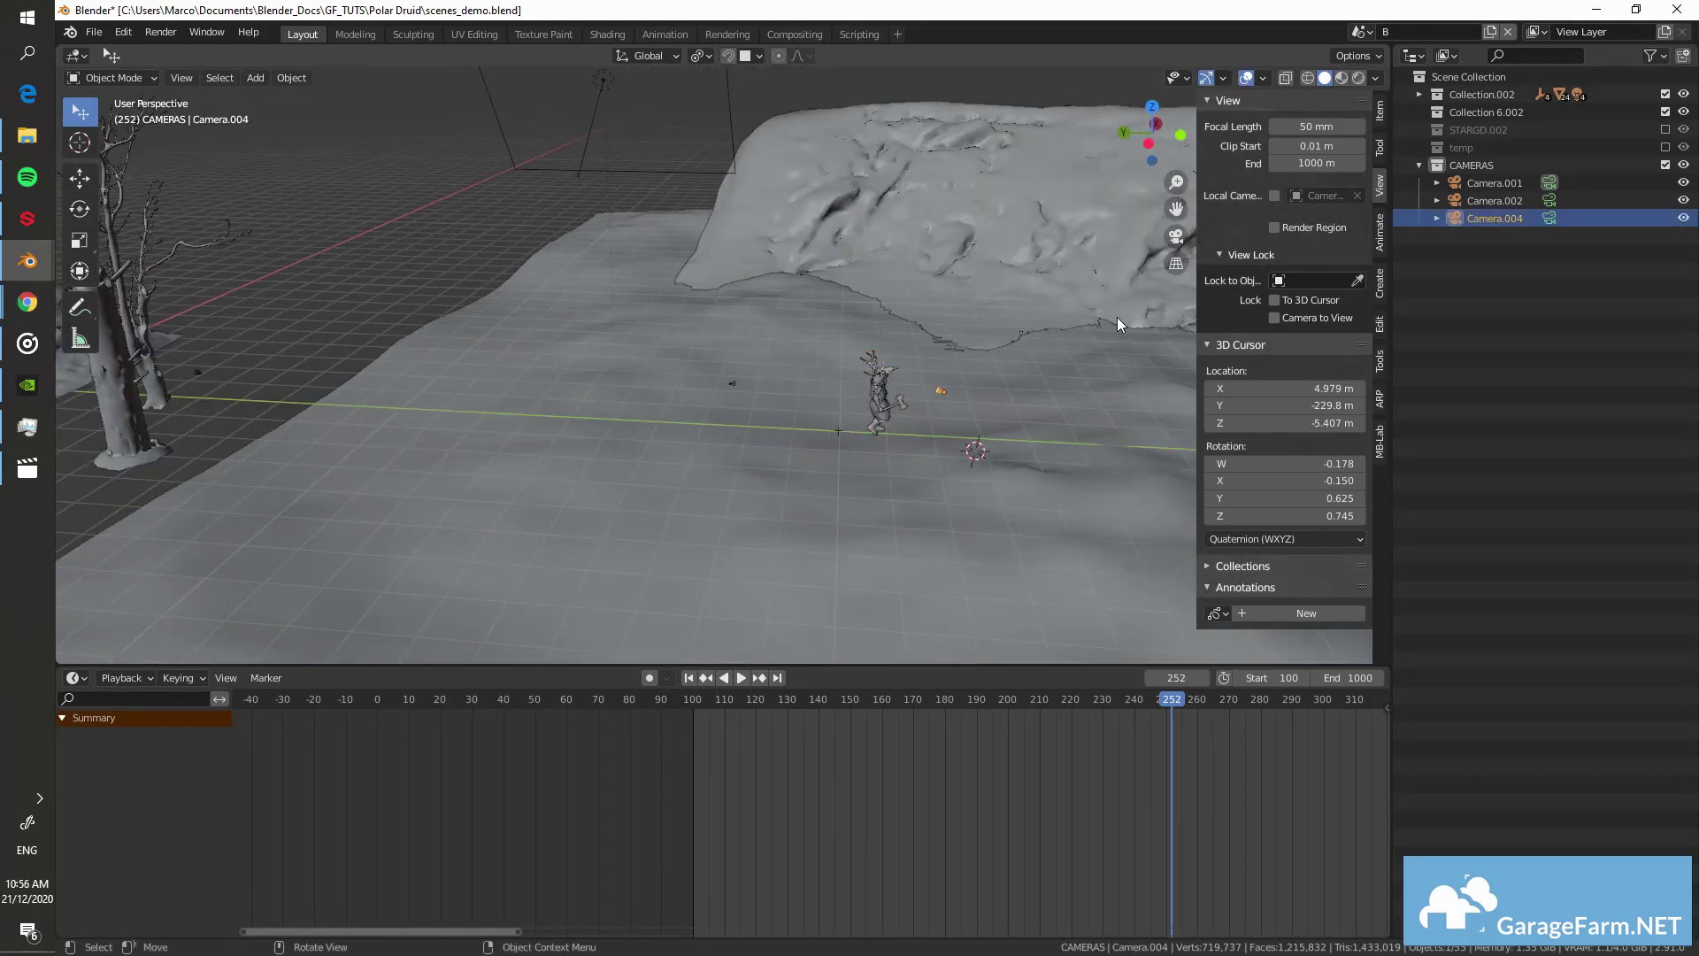
key("ctrl+KP_0")
key("KP_0")
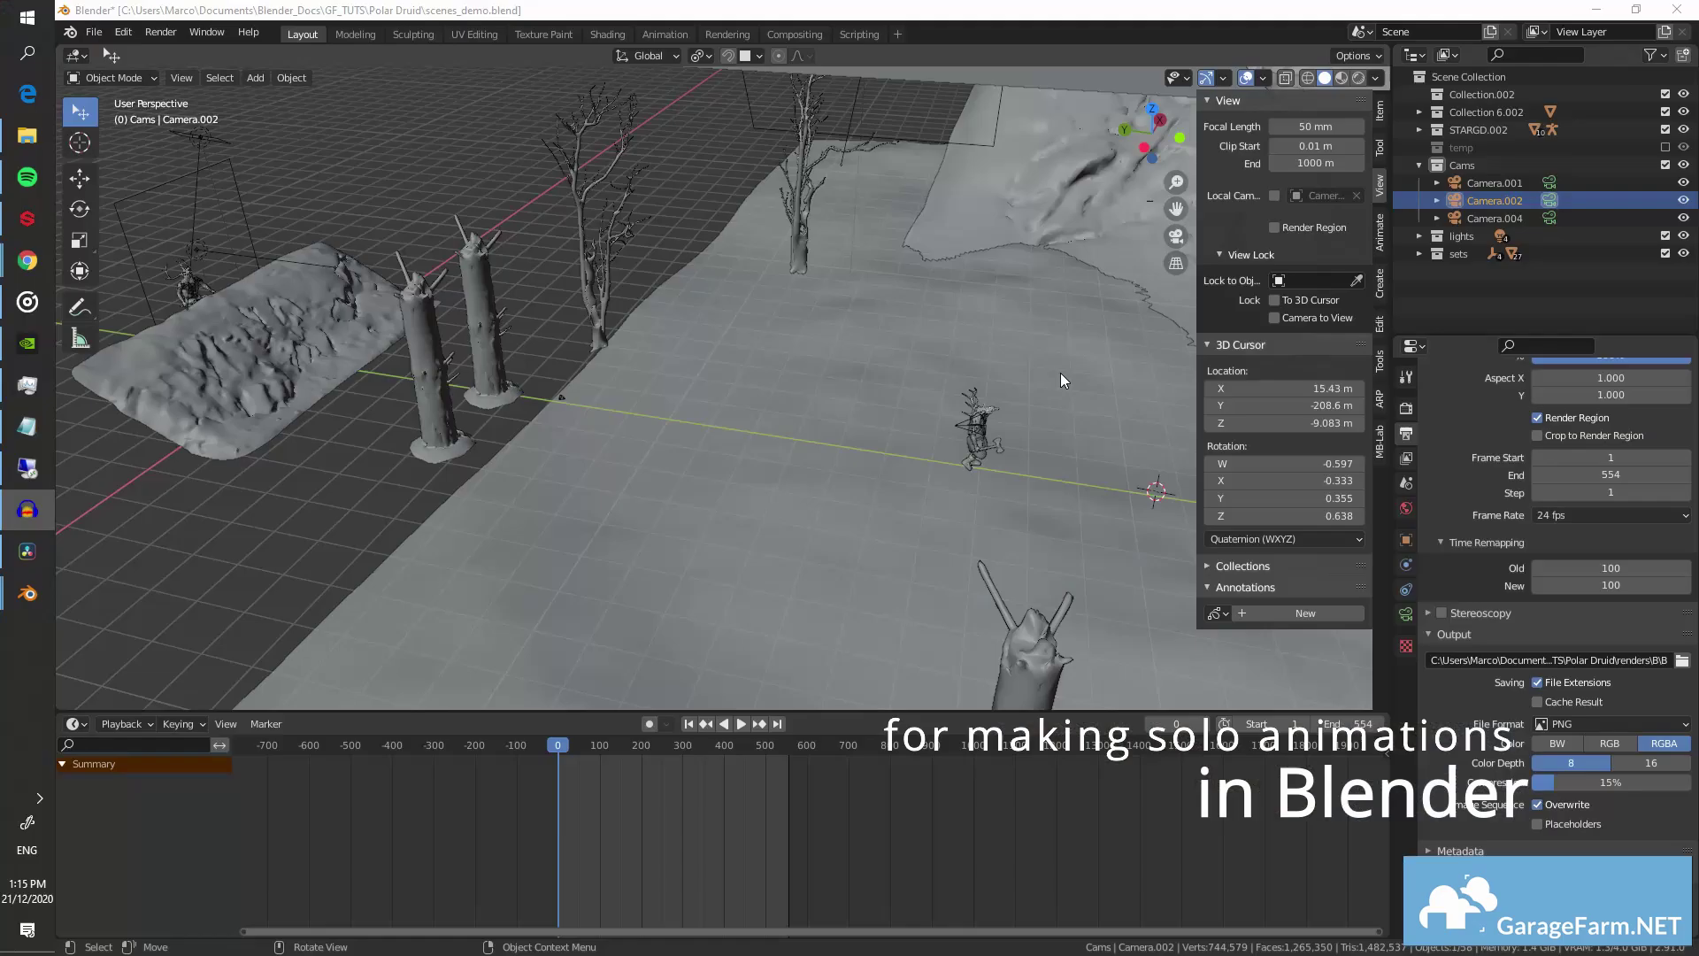
- Make Camera.001 active and bind it to a marker at frame 358
middle_click_drag(1060, 374, 584, 352)
left_click(1475, 184)
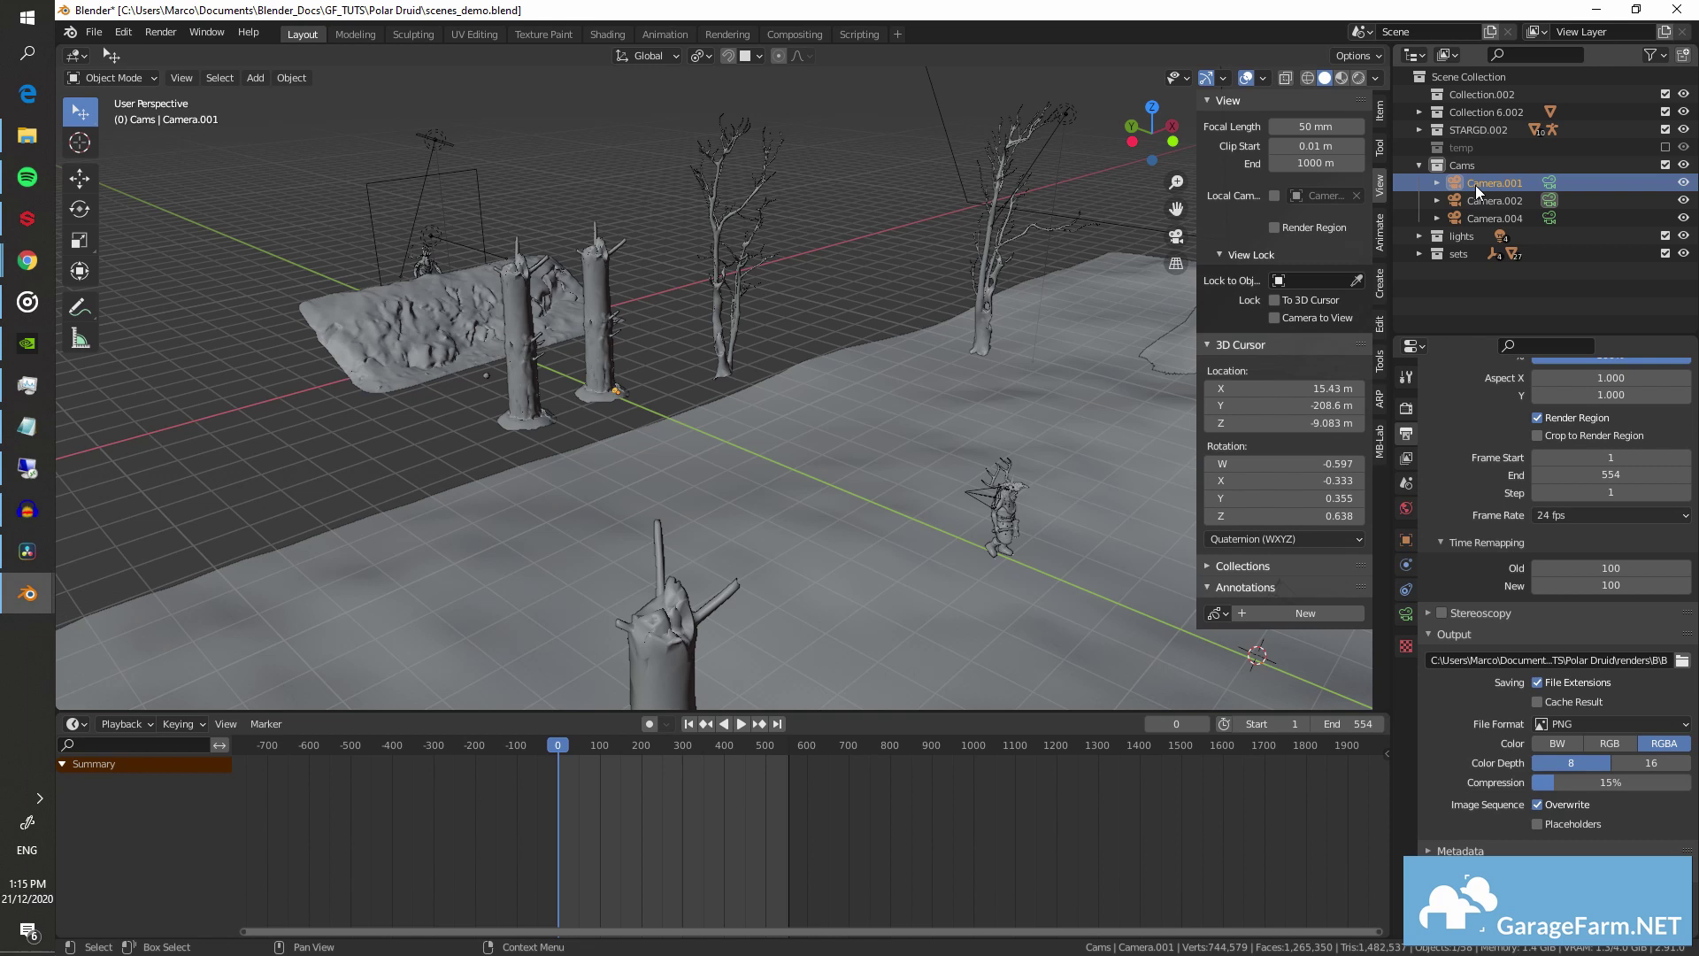
left_click(1552, 183)
key("KP_0")
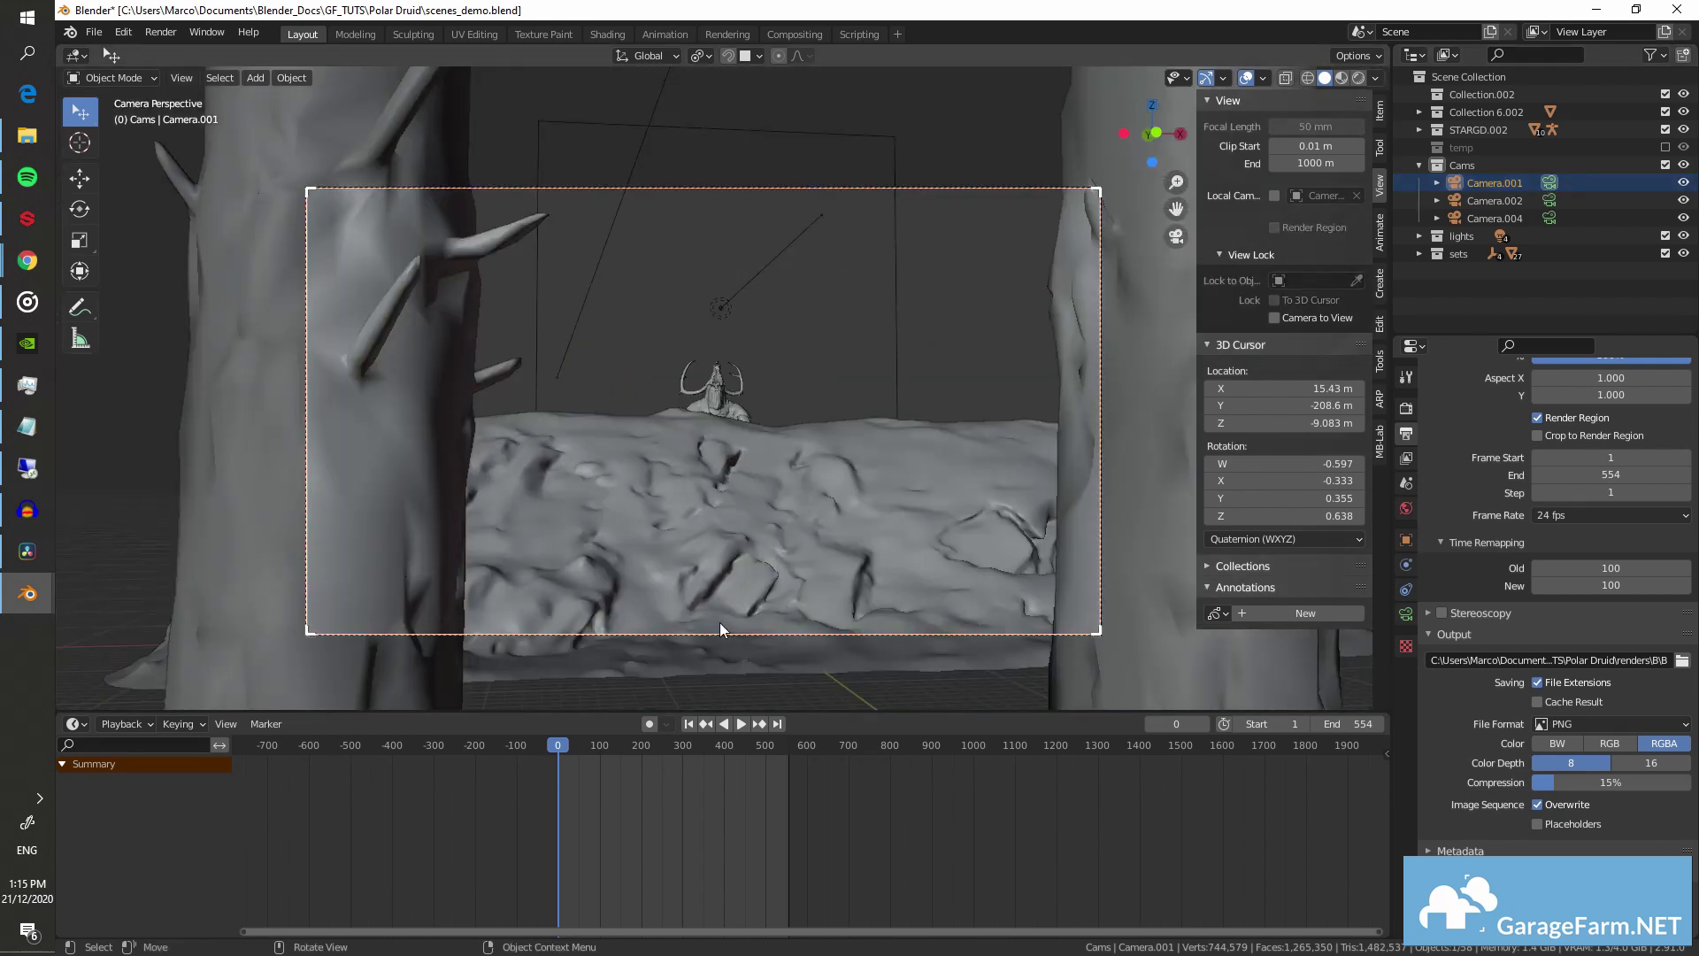
left_click_drag(559, 742, 706, 751)
key("ctrl+b")
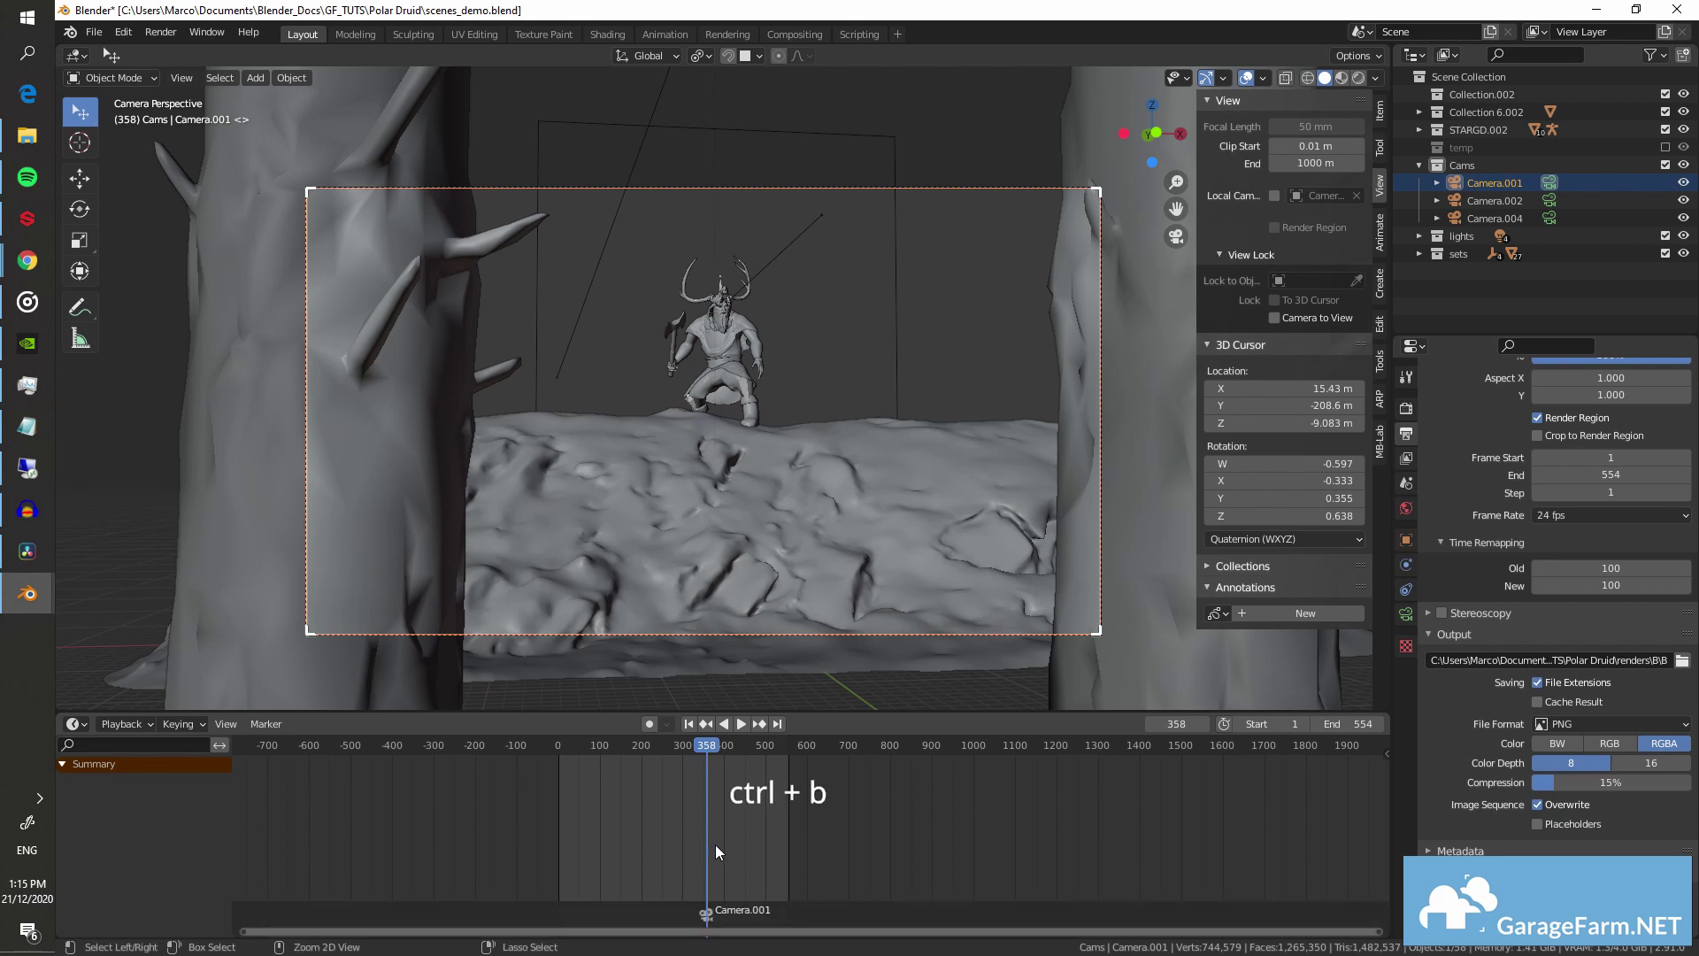
- Bind Camera.002 to a marker at frame 520 and replay the camera cuts
left_click(1550, 201)
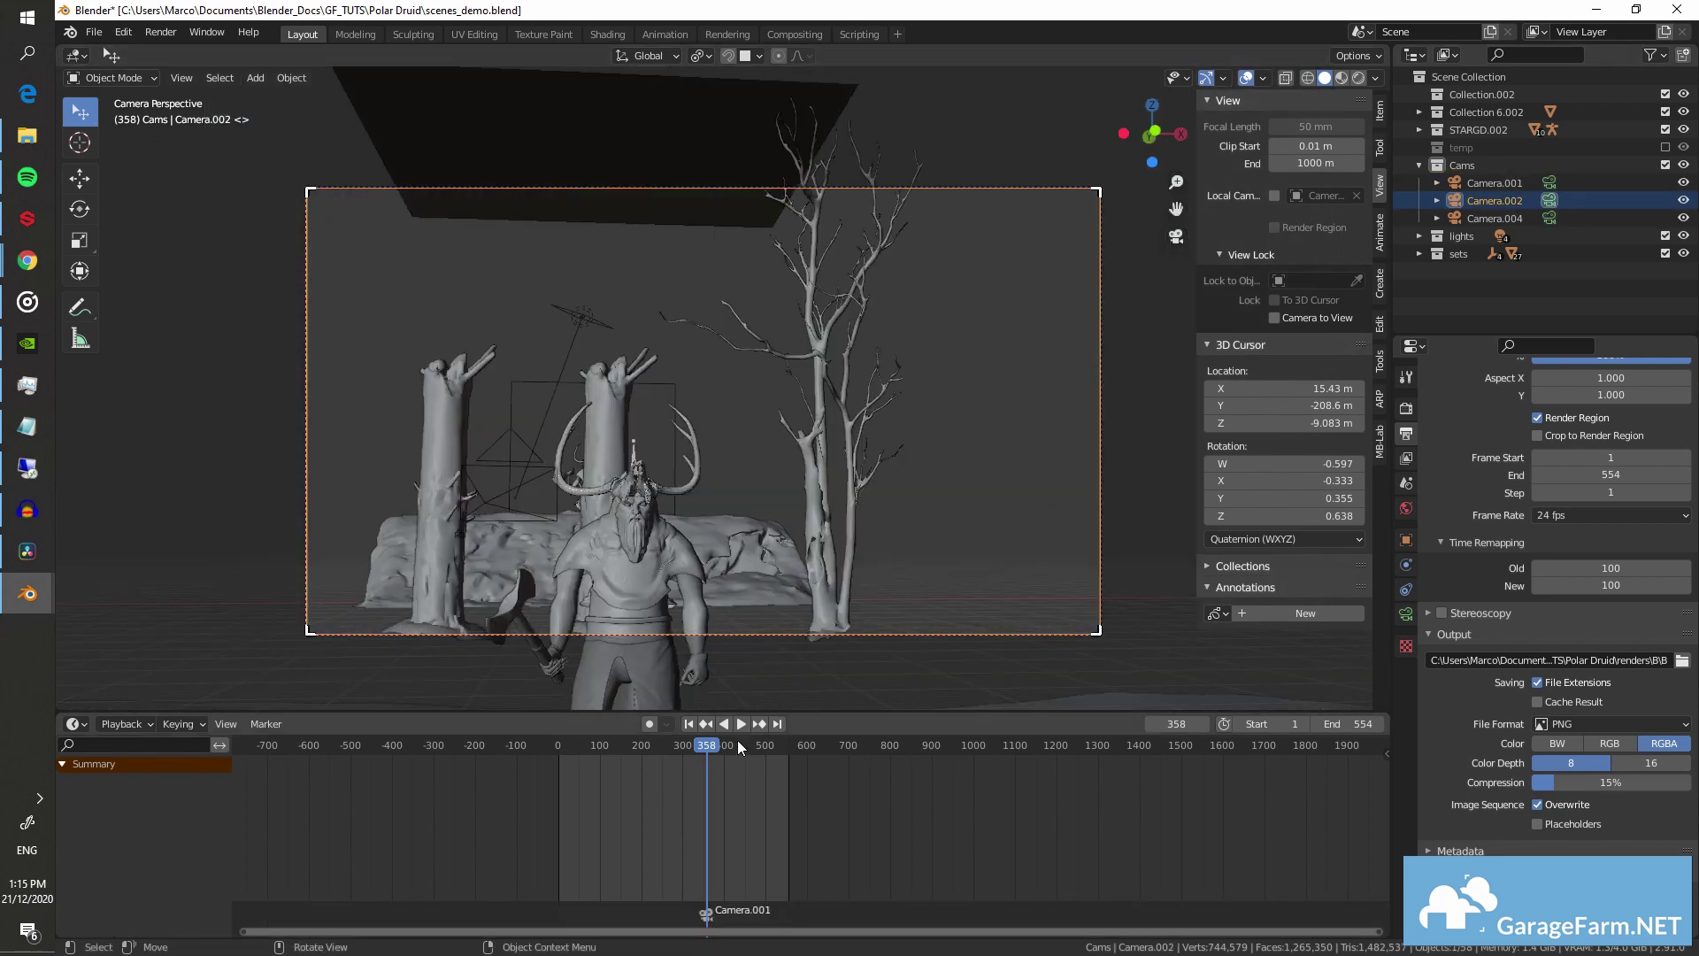
left_click(1549, 219)
key("shift+ctrl+space")
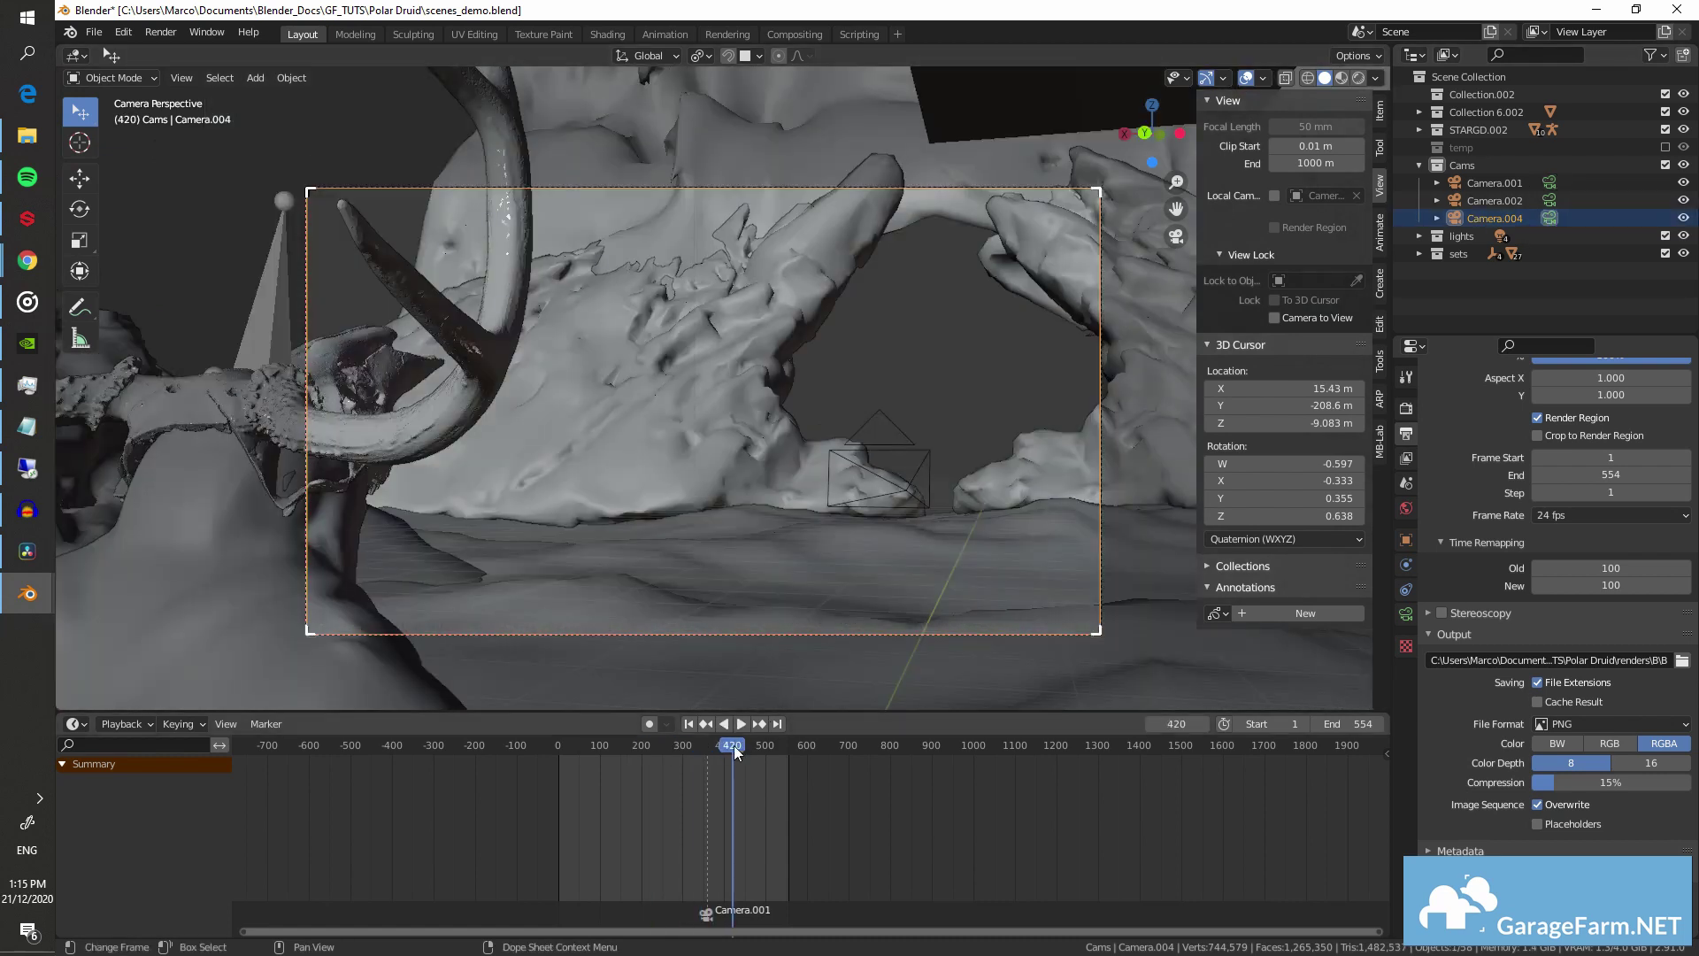
left_click(735, 745)
key("space")
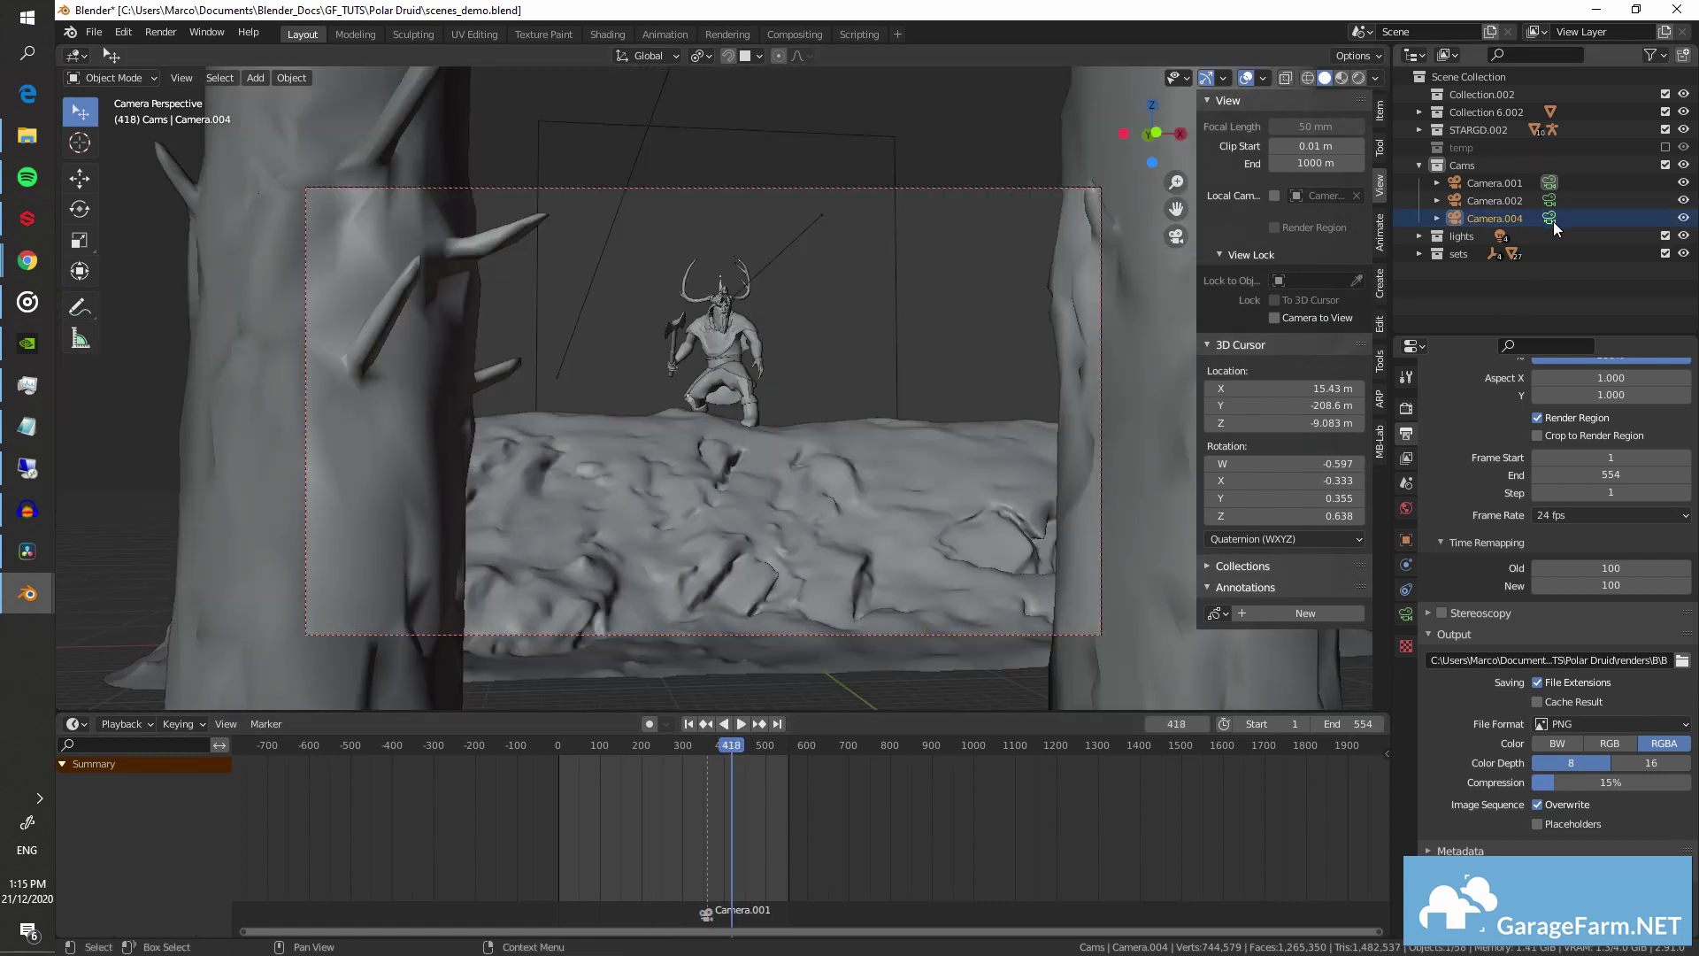
key("space")
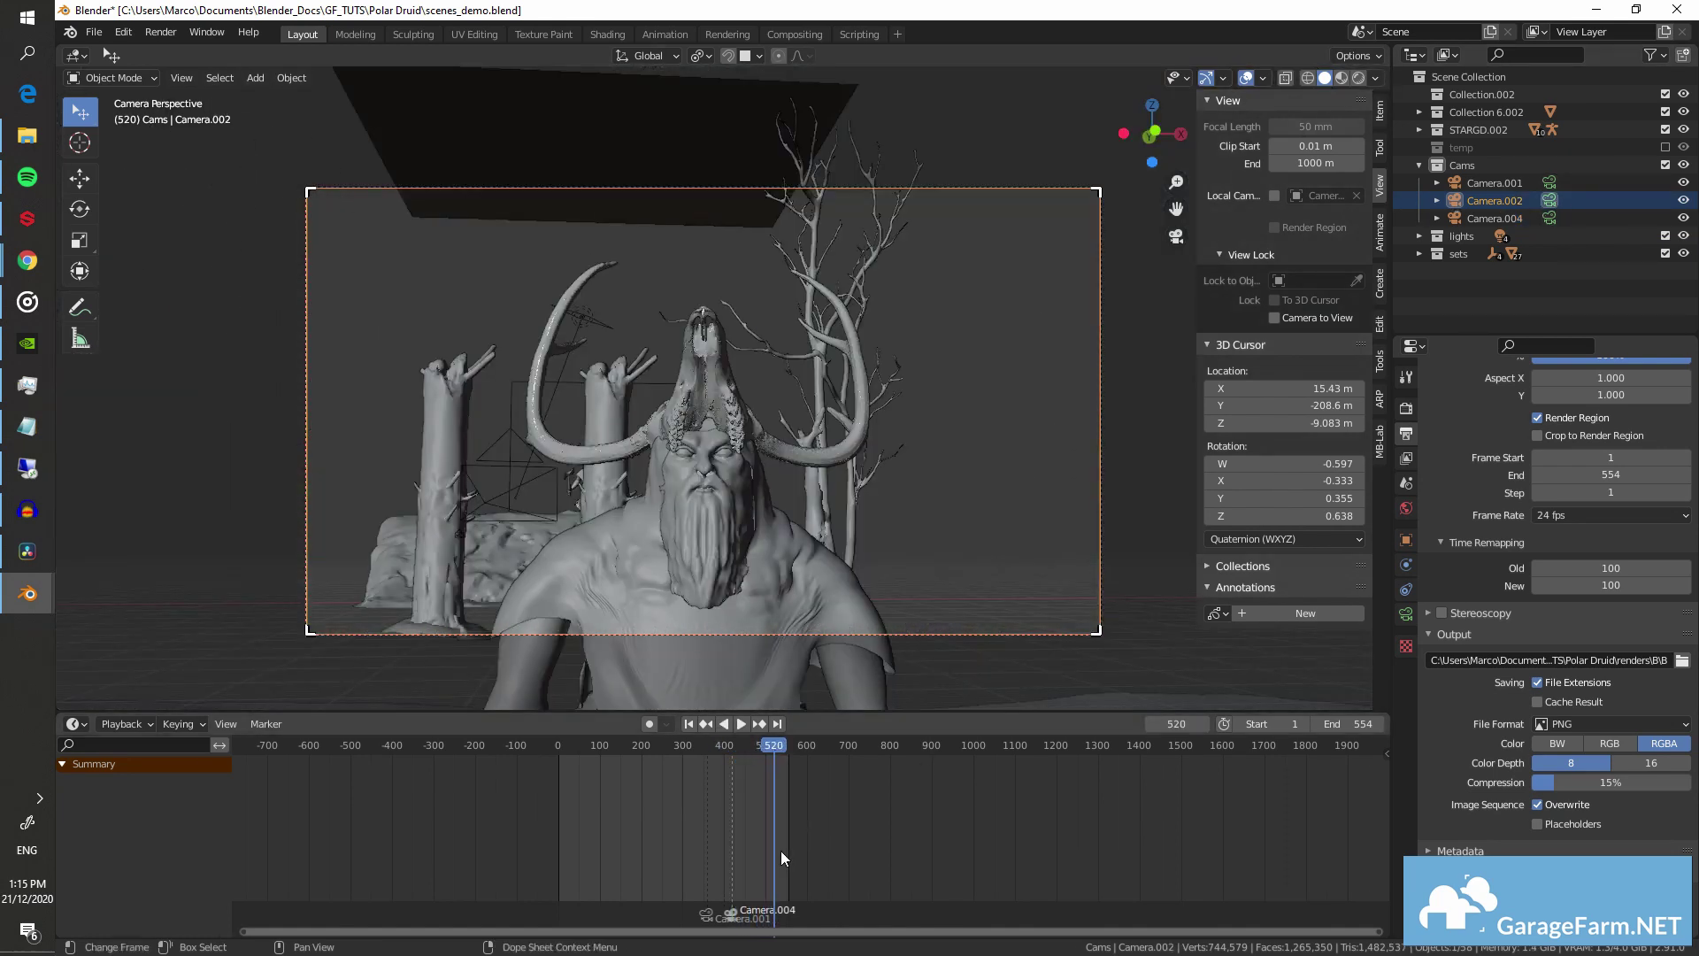
key("ctrl+b")
key("space")
mouse_move(766, 749)
left_mouse_down()
mouse_move(708, 749)
mouse_move(809, 770)
mouse_move(724, 769)
left_mouse_up()
- Shift the Camera.002 marker earlier, then a few frames later, to refine the close-up cut
left_click_drag(774, 912, 756, 916)
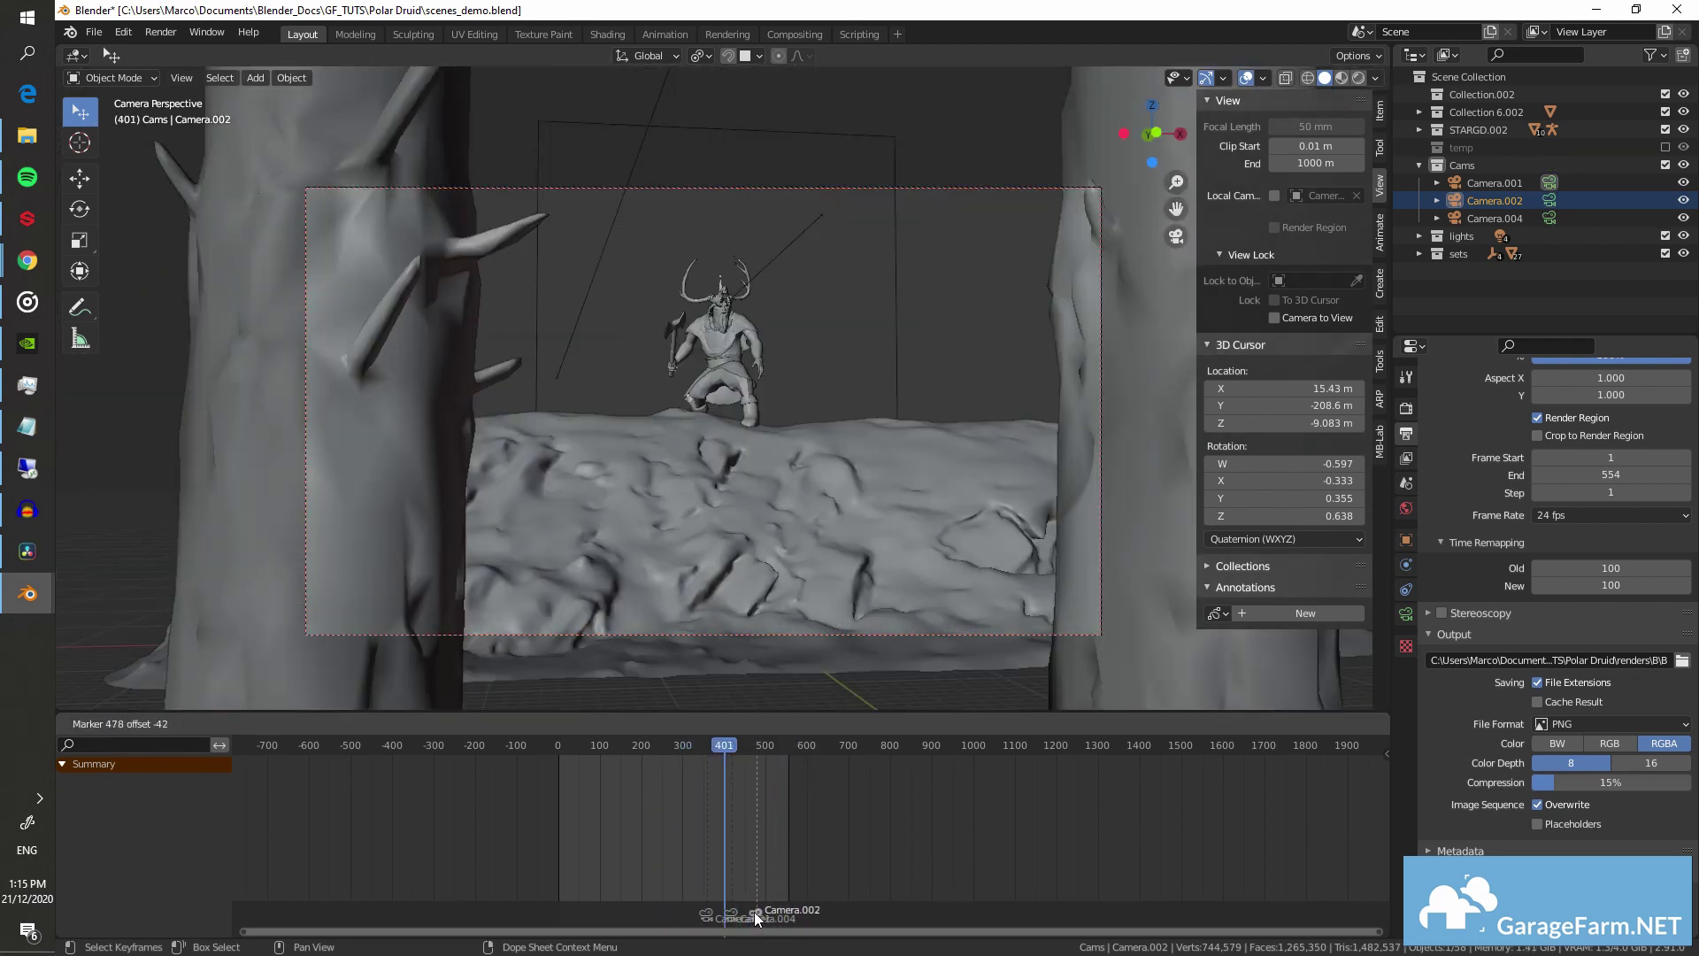
mouse_move(725, 763)
left_mouse_down()
mouse_move(767, 750)
mouse_move(767, 768)
left_mouse_up()
left_click_drag(754, 915, 771, 917)
left_click(777, 745)
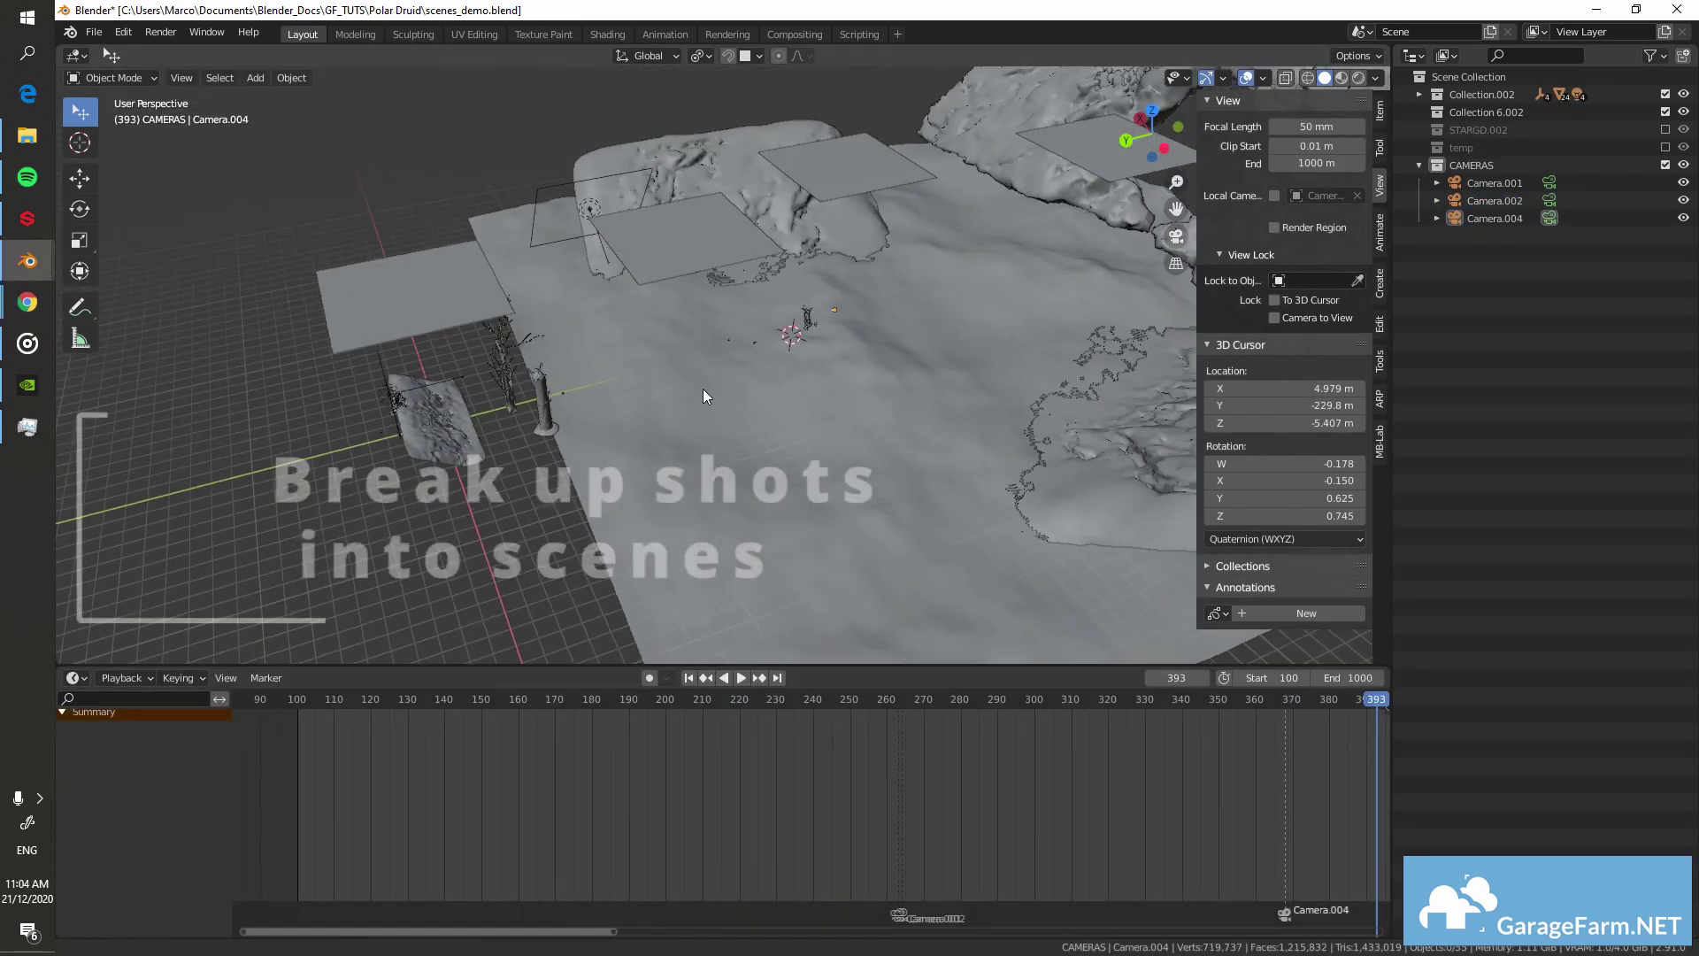
middle_click_drag(702, 390, 1345, 35, "shift")
left_click(1489, 33)
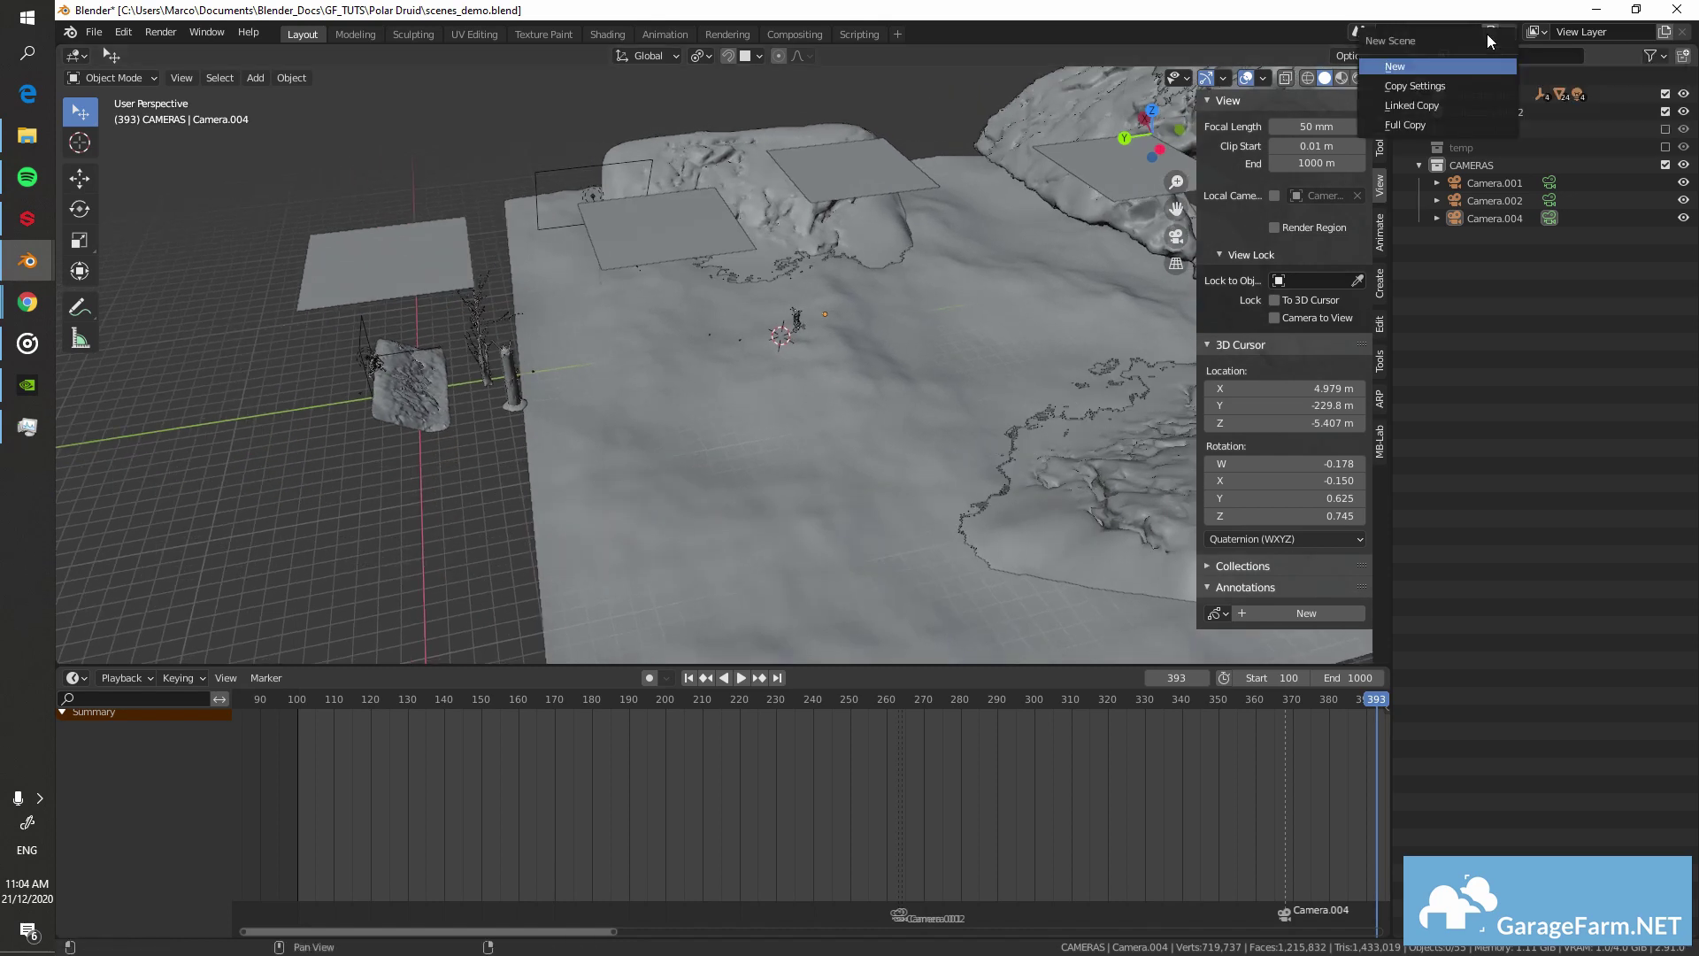
- Create a copy of the current scene, then switch to scene C
left_click(1448, 125)
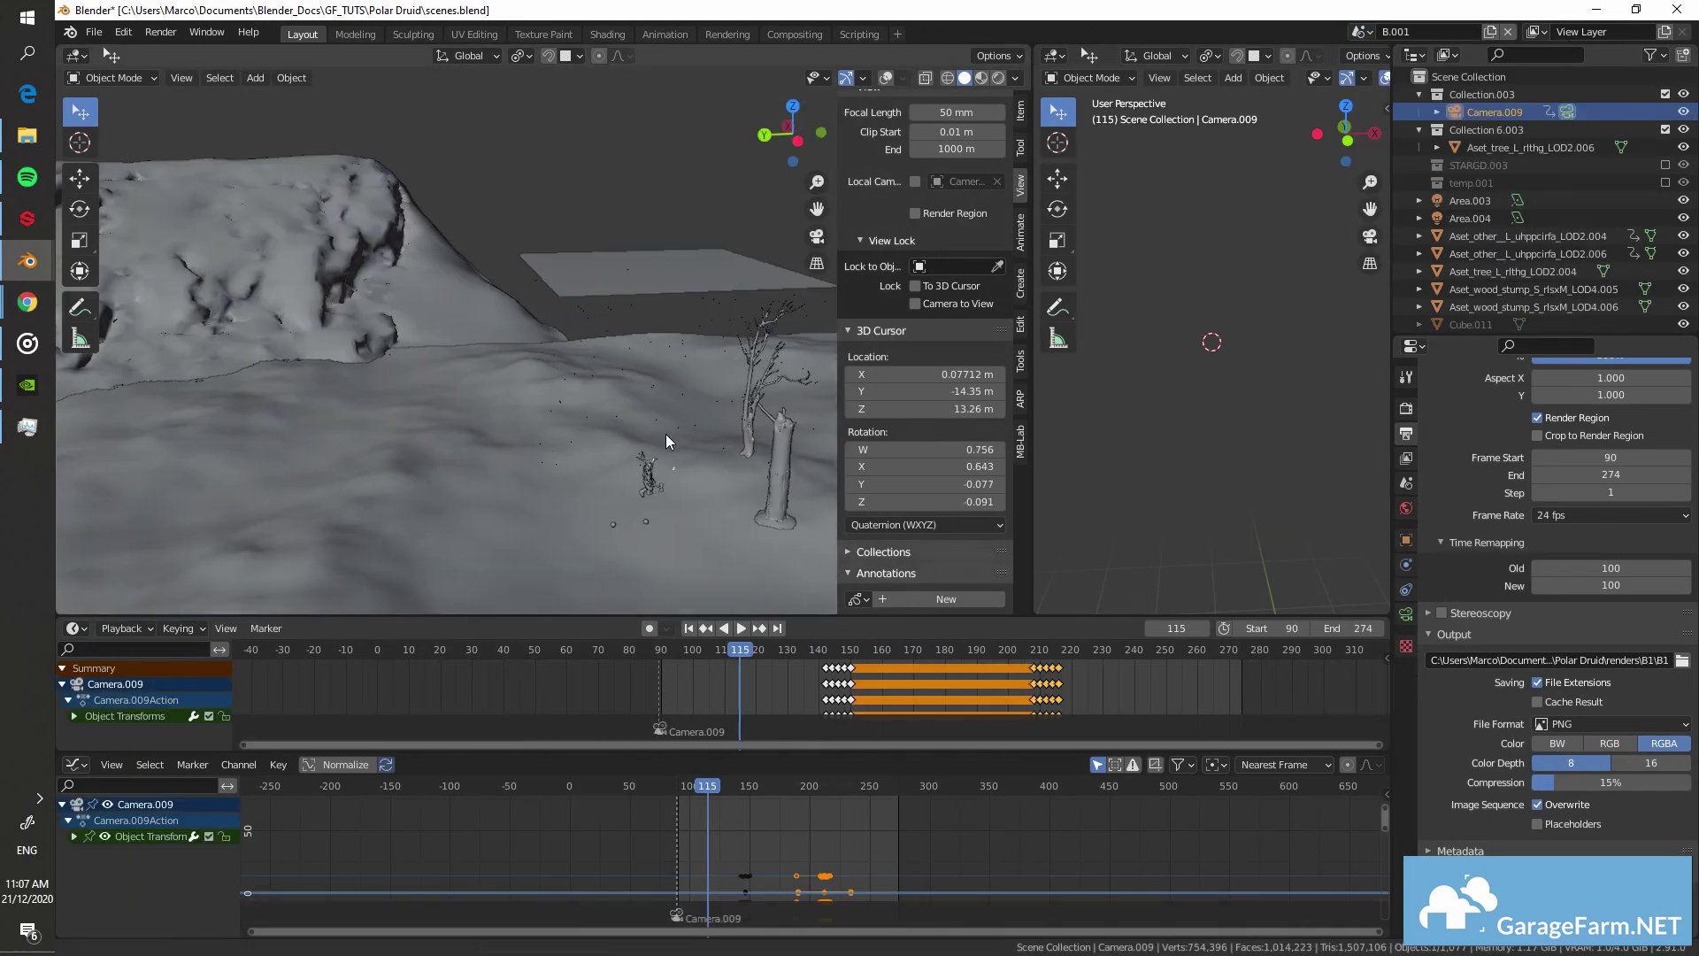
left_click(1358, 32)
left_click(1364, 109)
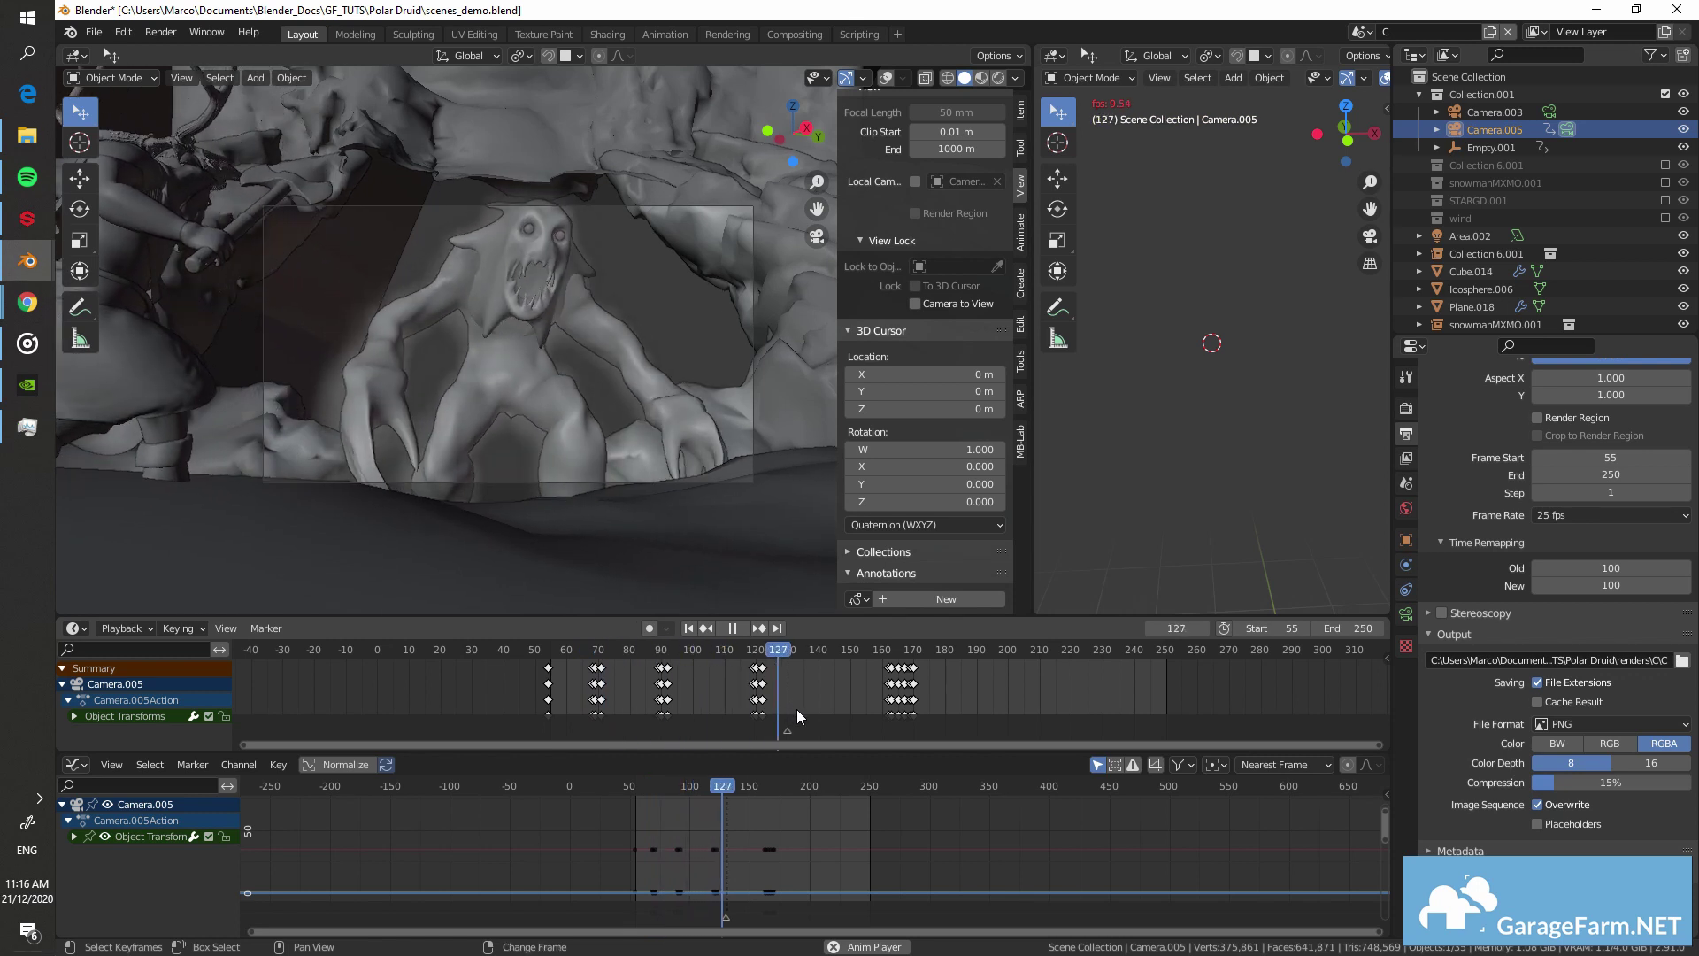
- Stop playback, merge the right viewport into the left, and widen the properties area
key("space")
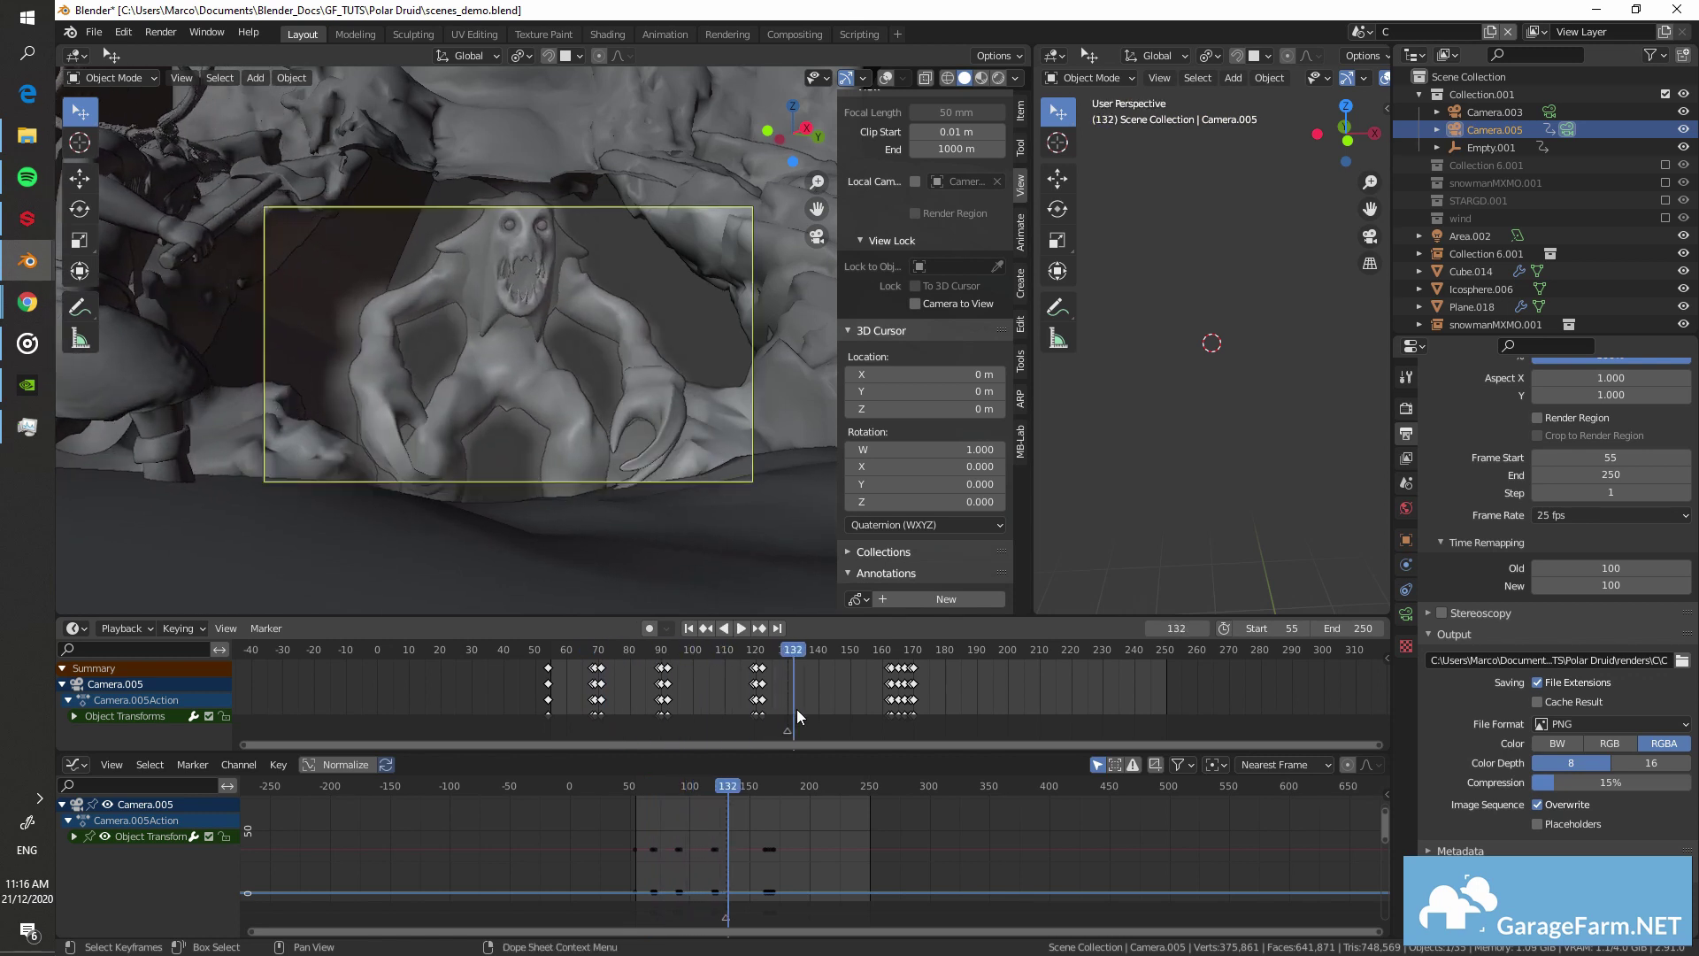
right_click(1033, 493)
left_click(964, 478)
left_click(1213, 354)
left_click_drag(1392, 503, 1218, 504)
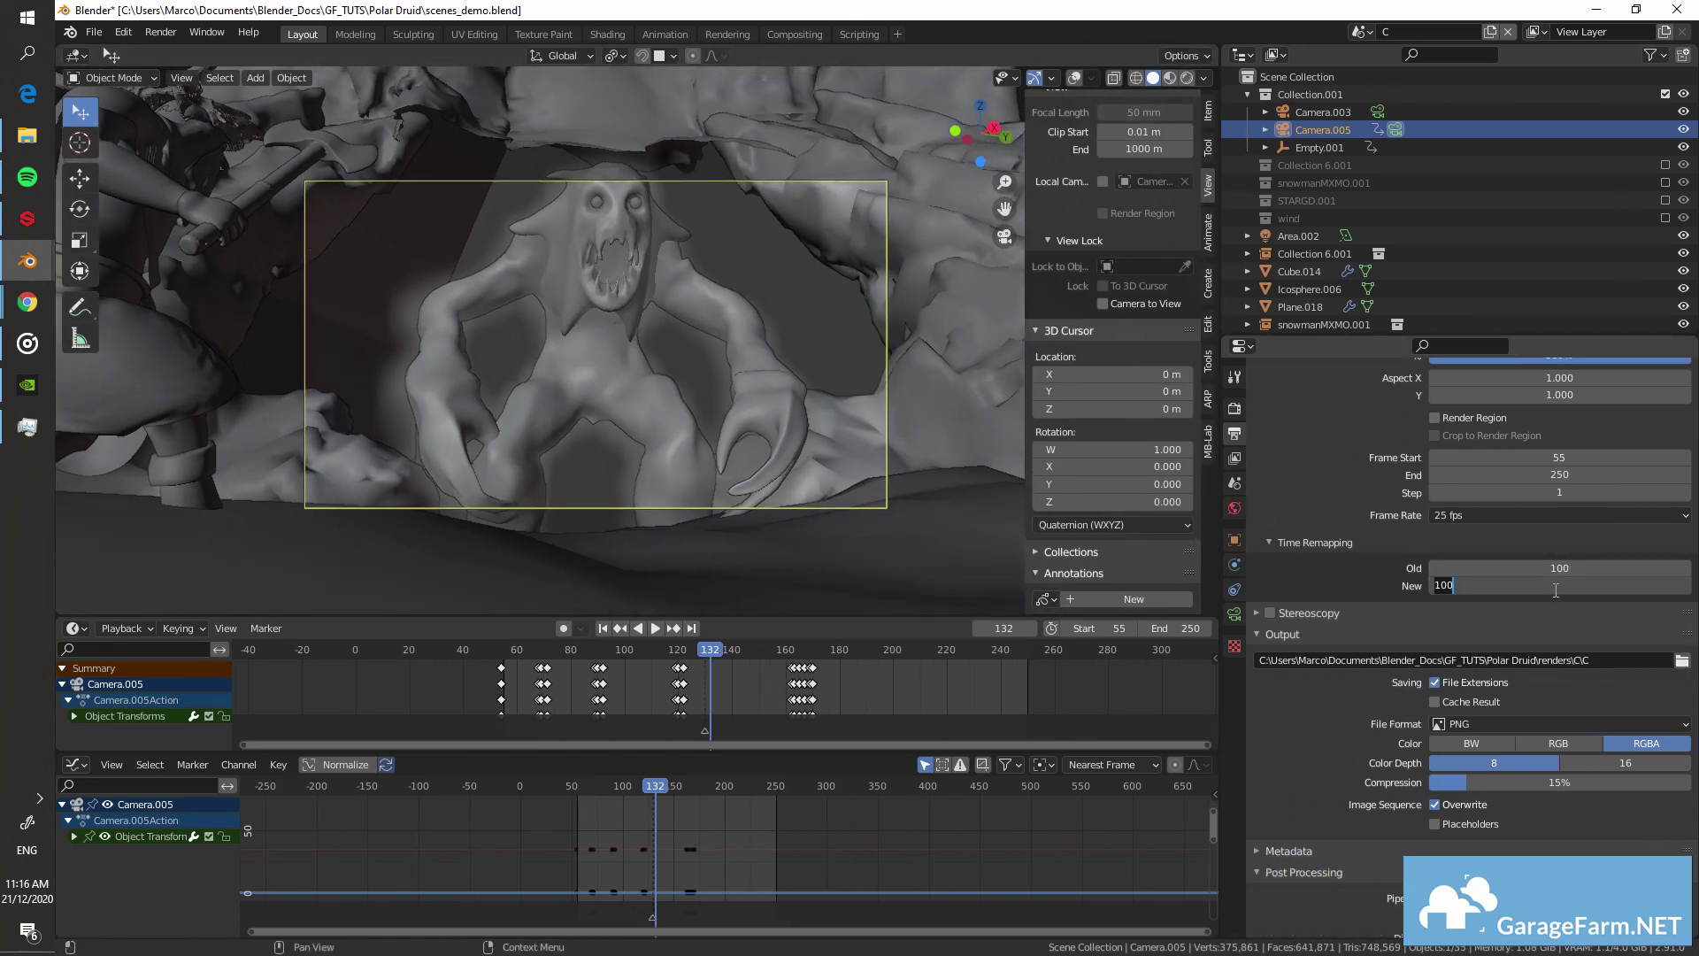
- Set Time Remapping New to 200, then lower it to 27 and play the sped-up animation
key("Return")
key("space")
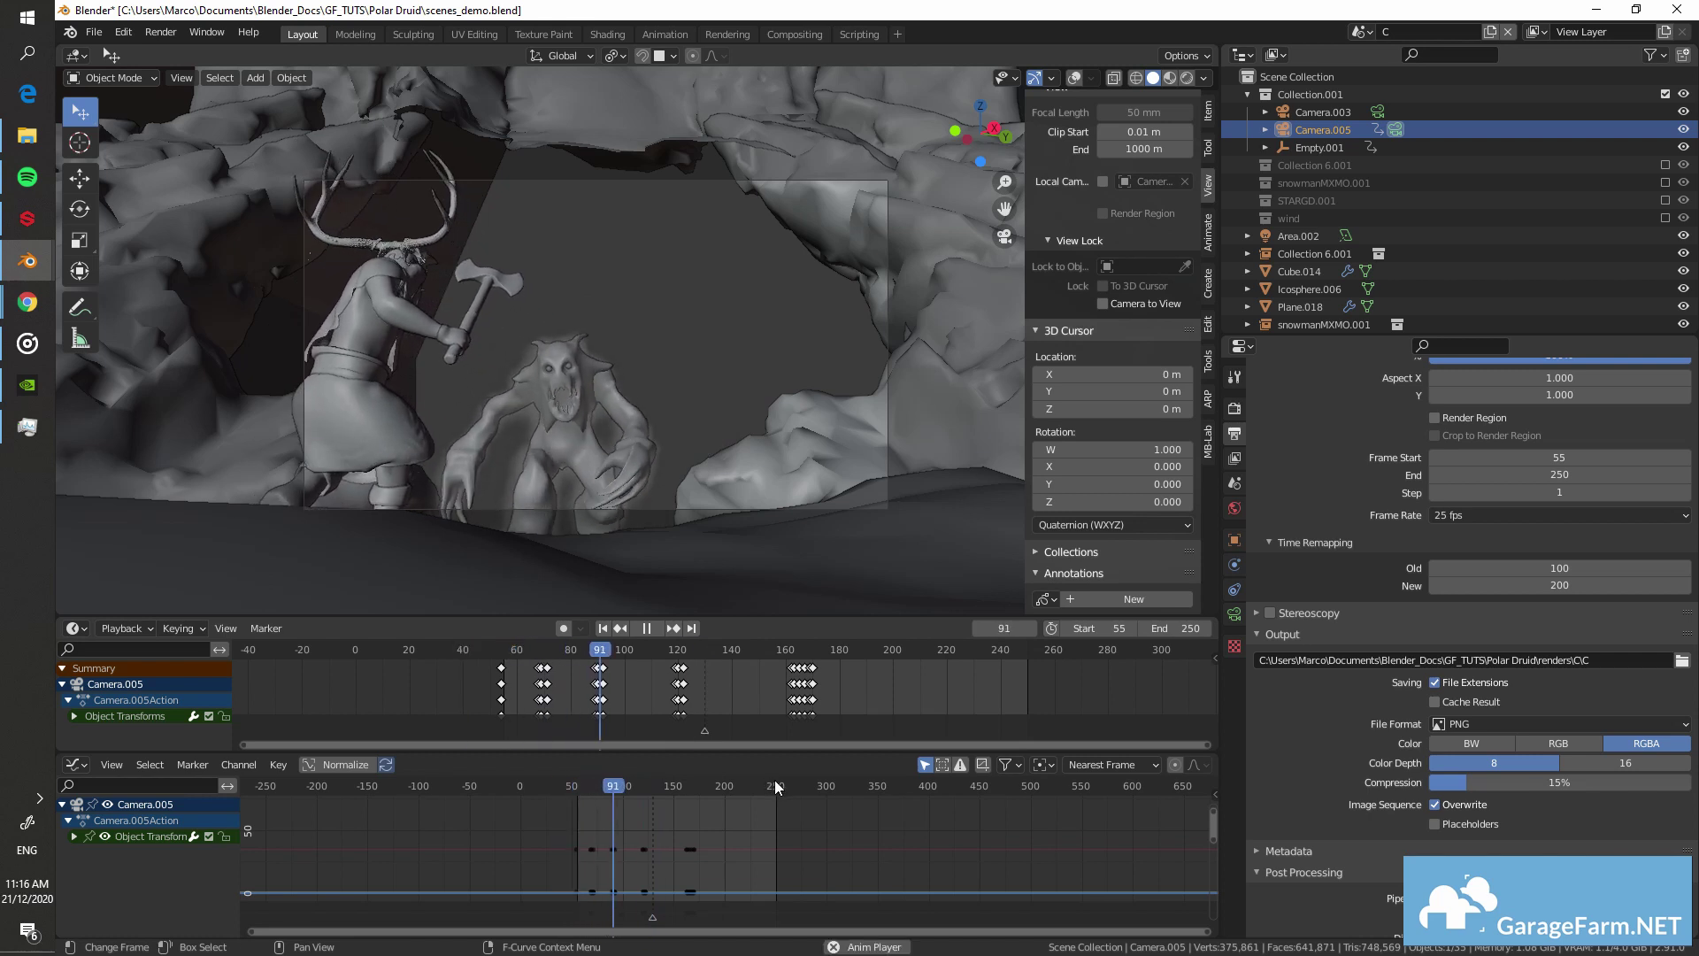
key("space")
left_click(741, 785)
left_click_drag(1593, 585, 1504, 585)
left_click(589, 786)
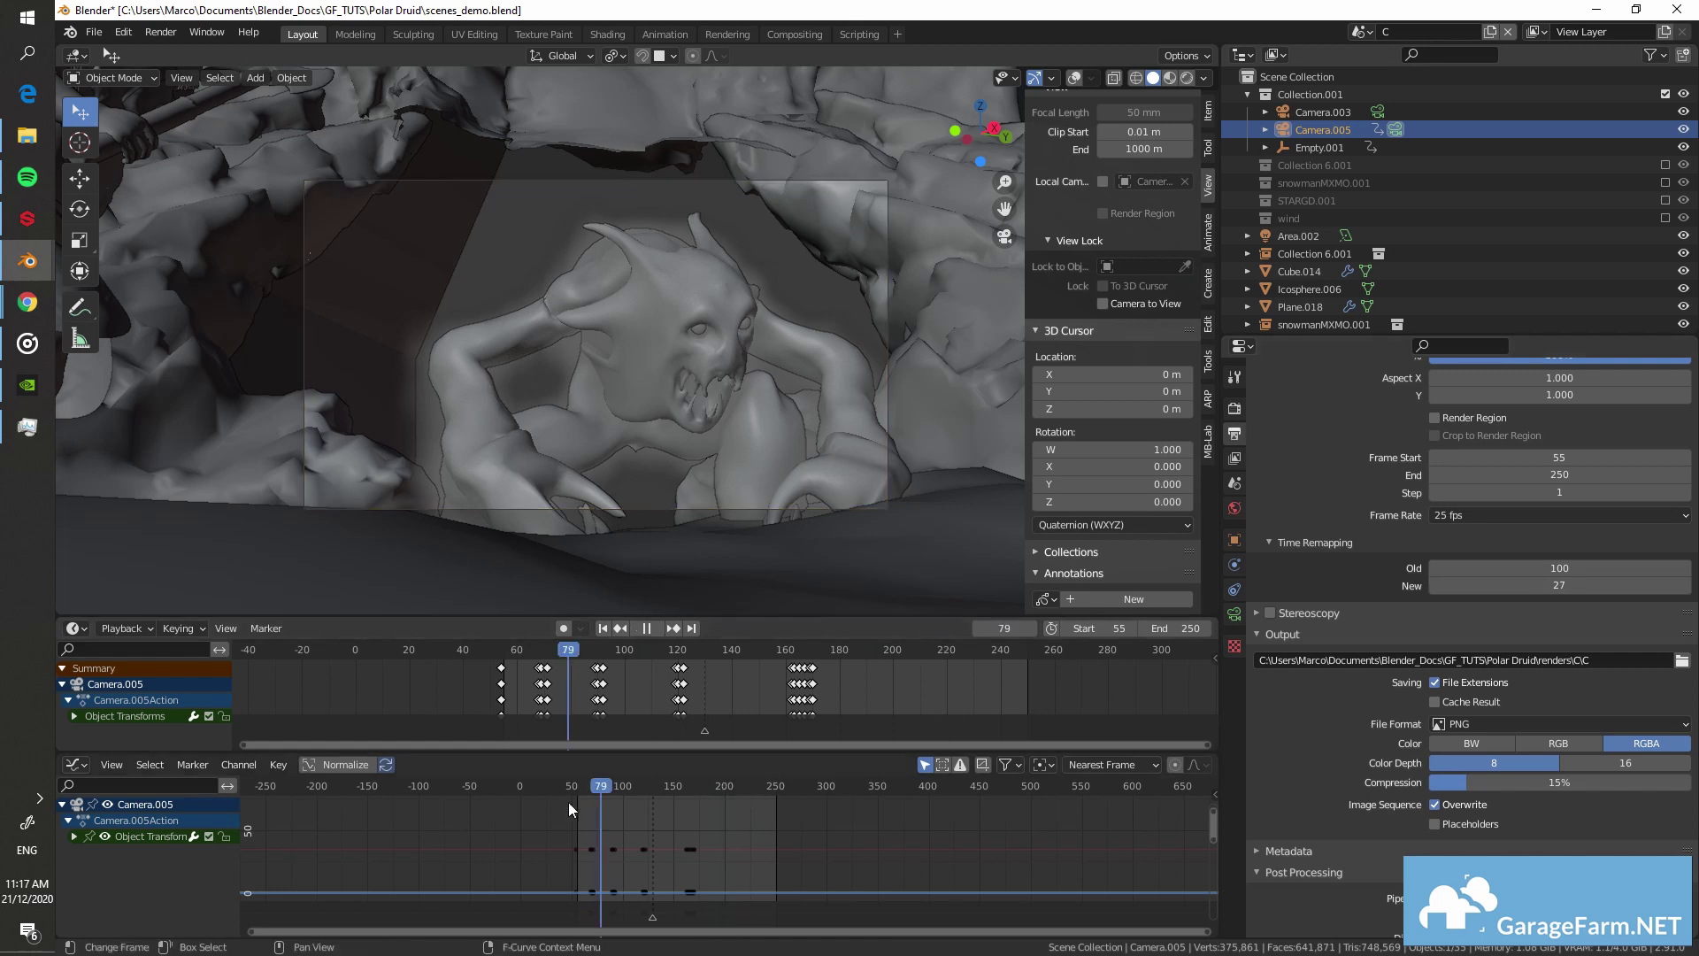
key("space")
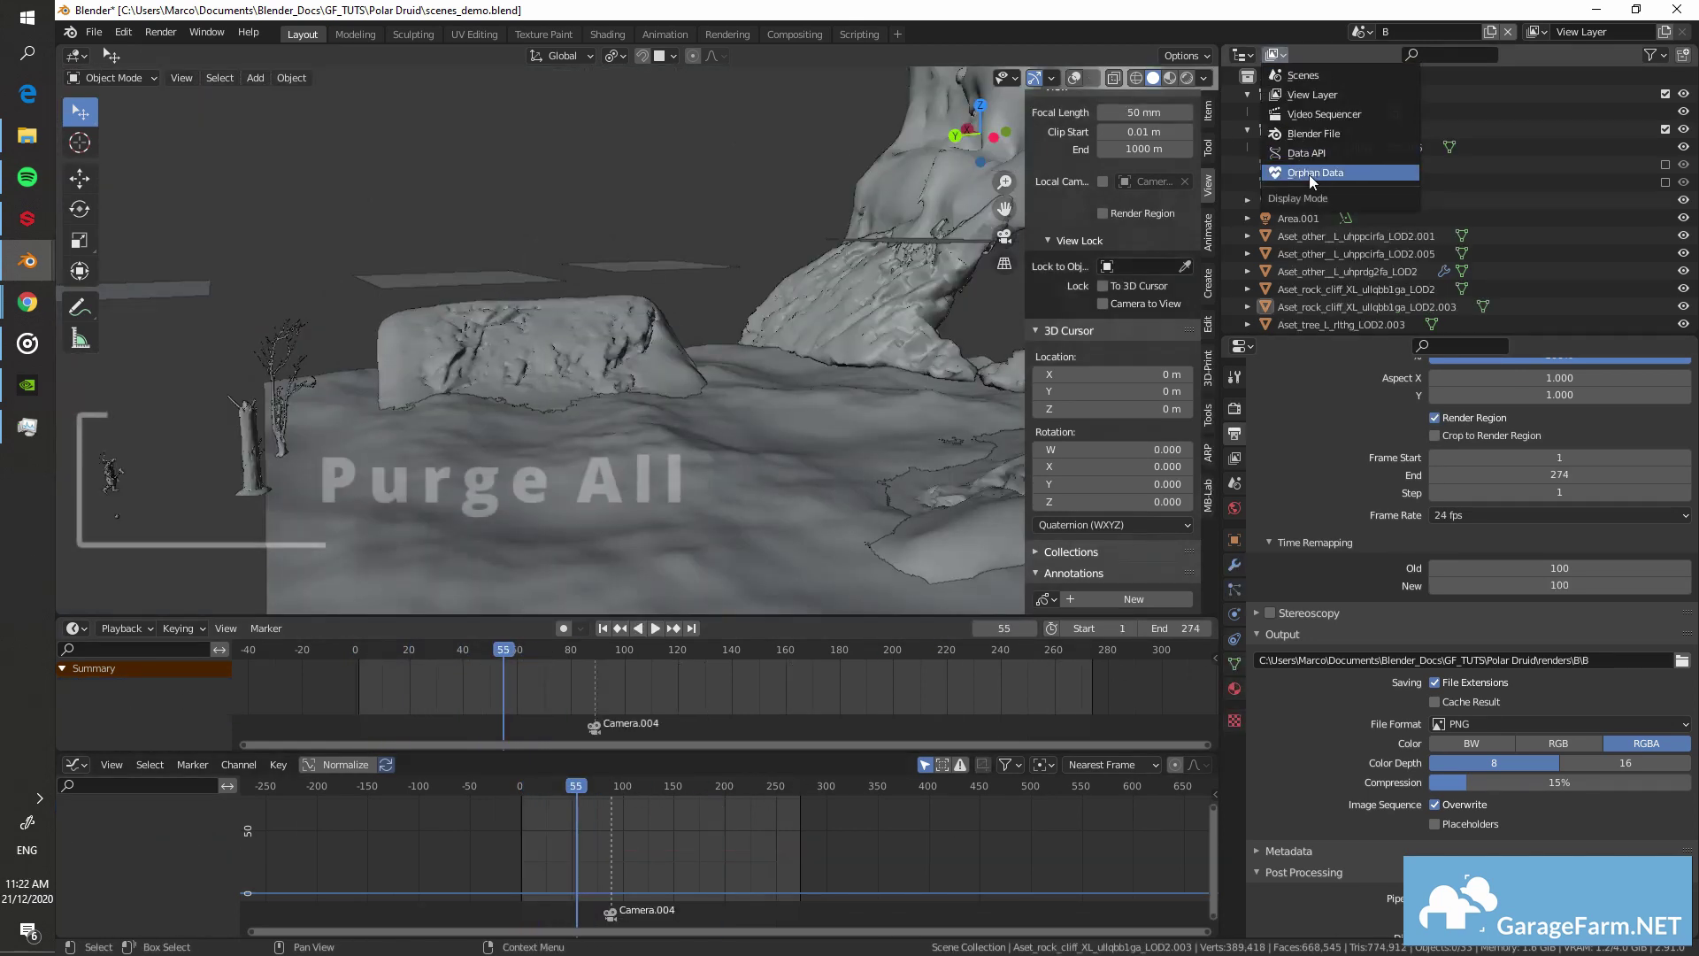
- Show Orphan Data in the Outliner and expand its Lights and Meshes
left_click(1309, 174)
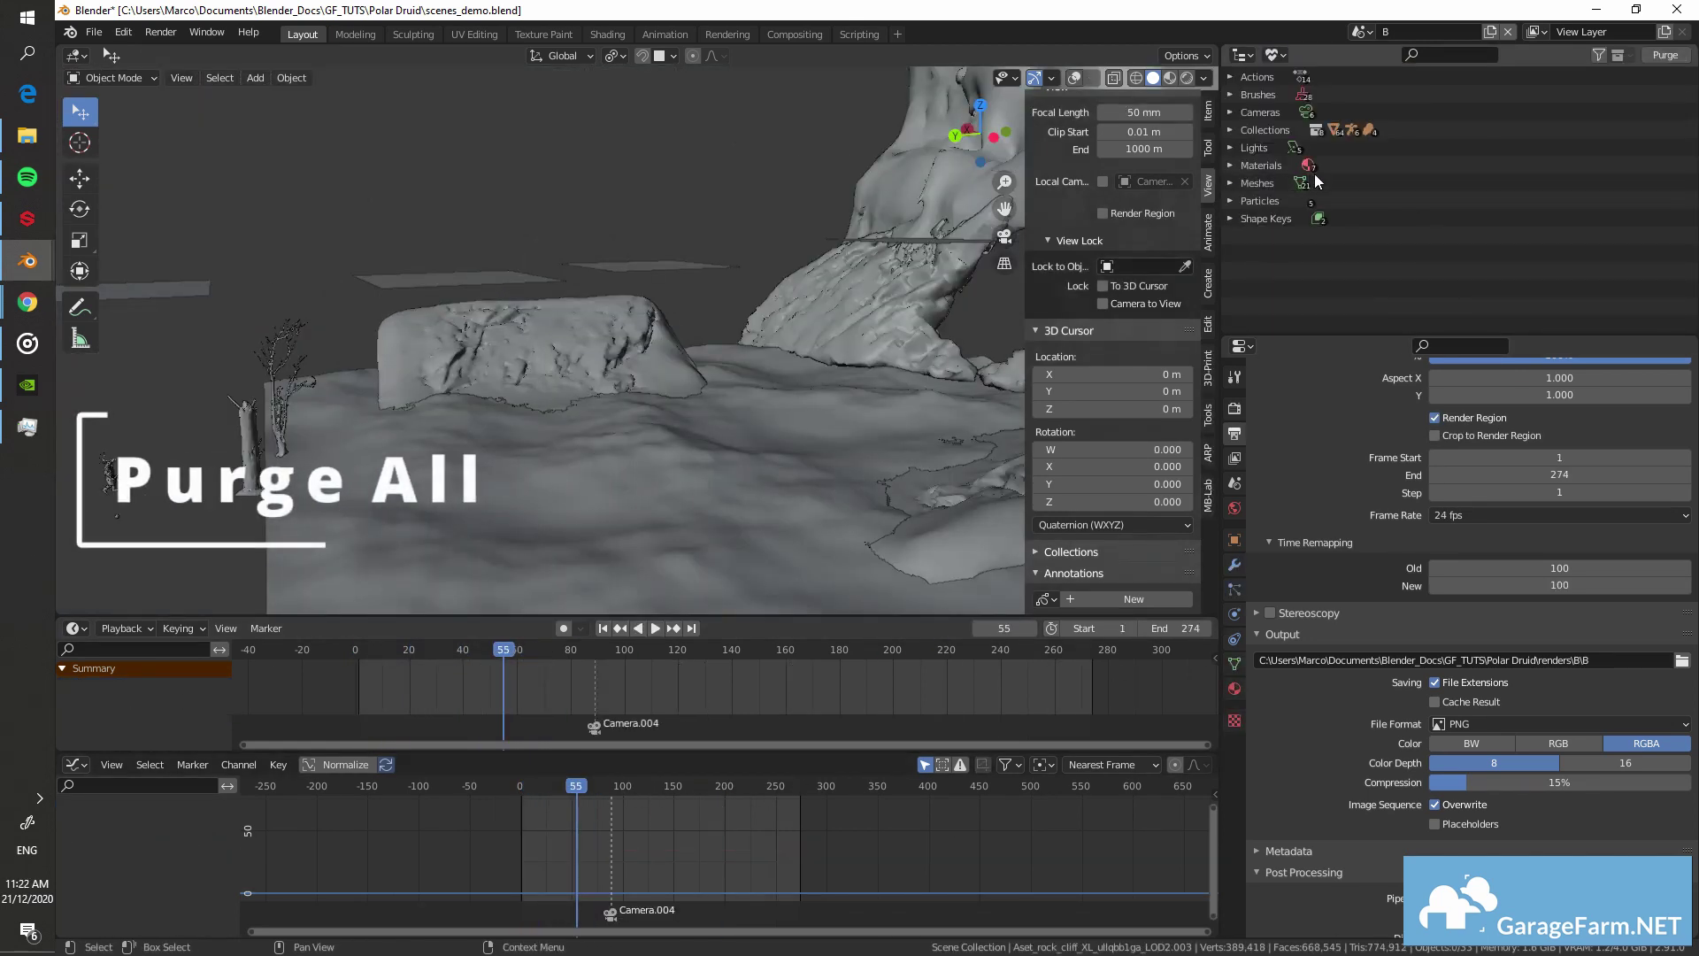
left_click(1230, 148)
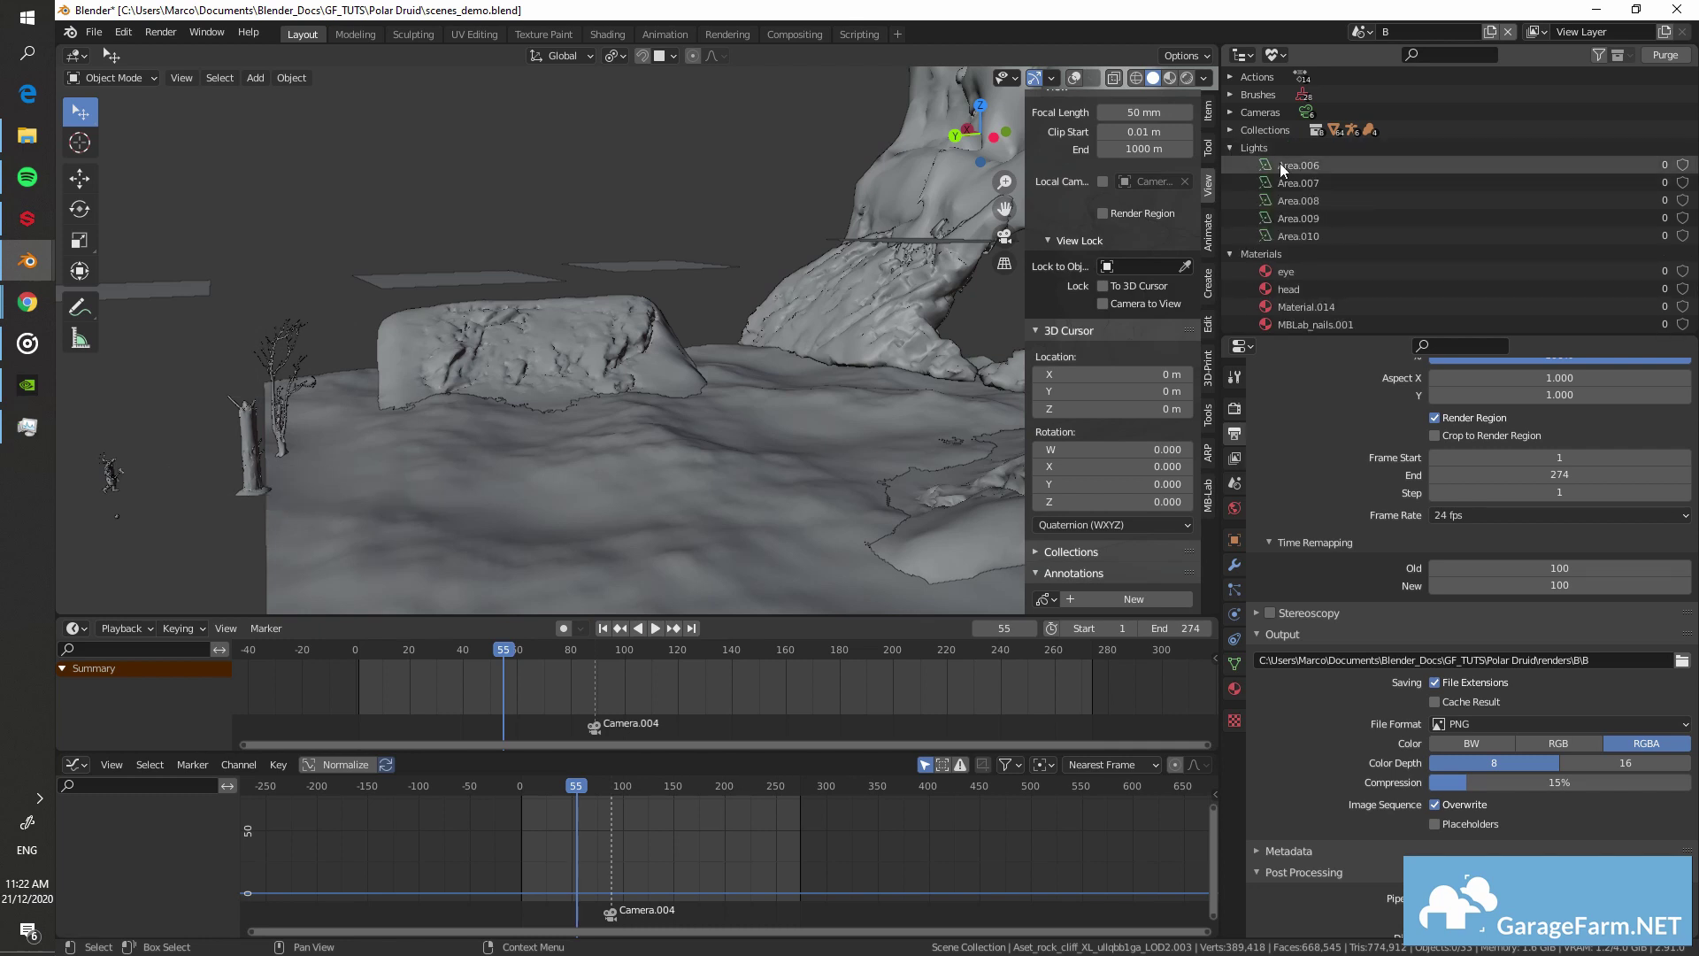
scroll(1229, 221, "down", 3)
left_click(1229, 283)
scroll(1282, 260, "down", 4)
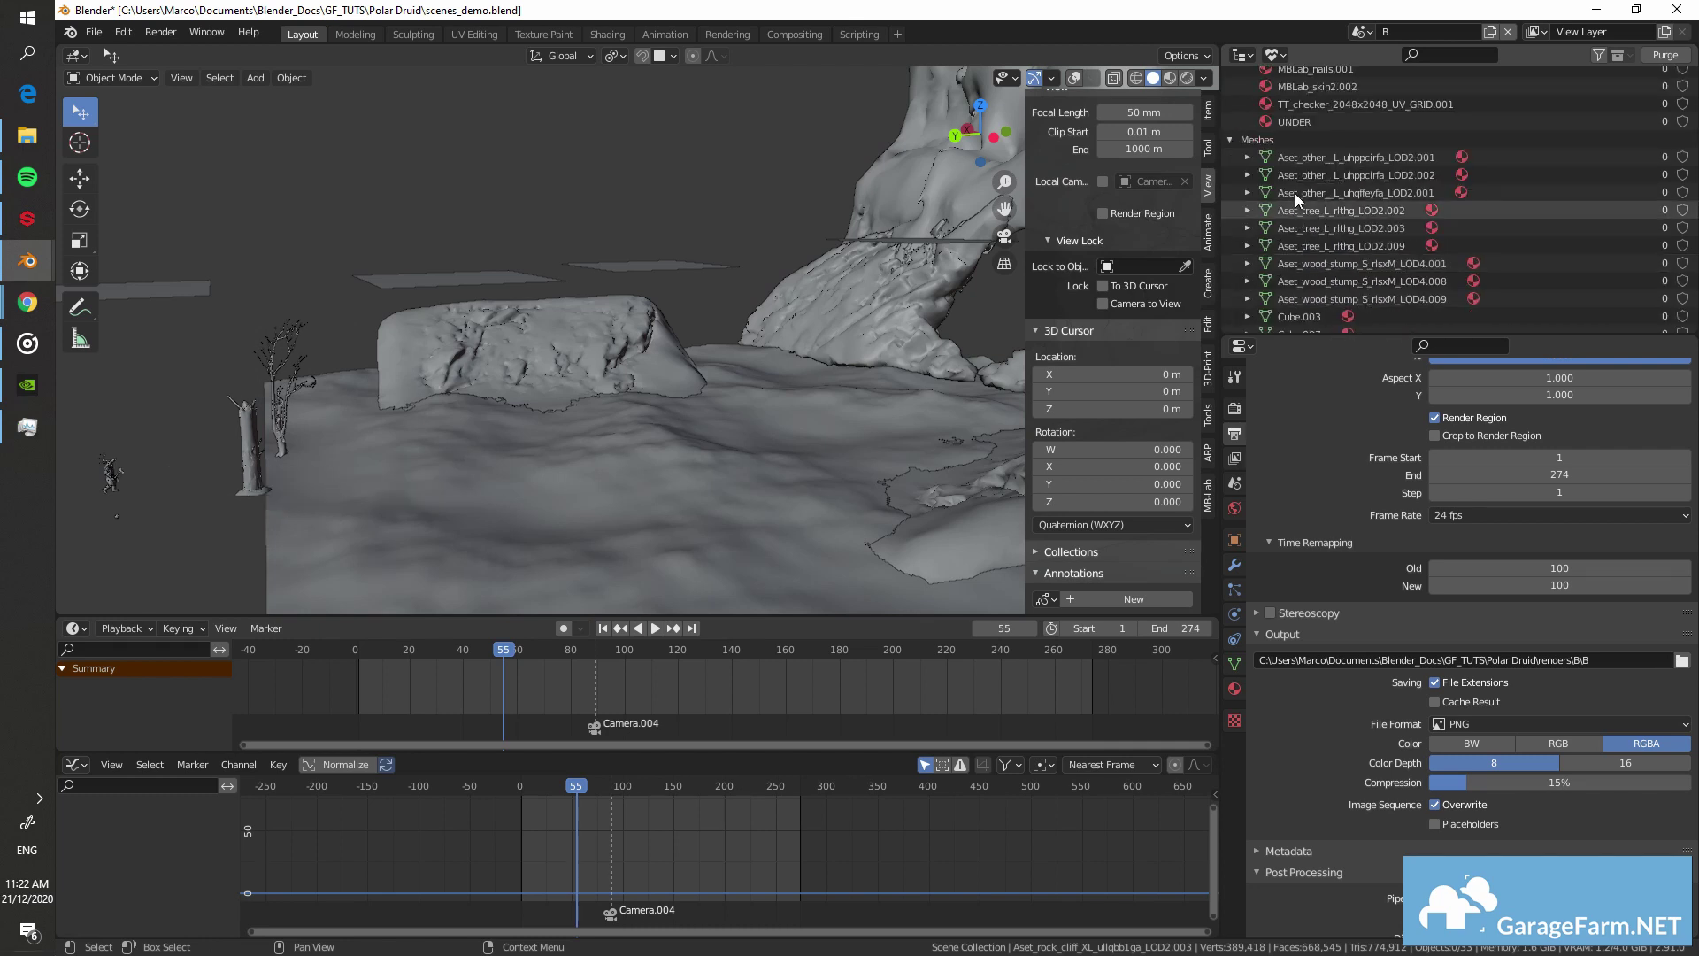
- Purge all unused data-blocks via File > Clean Up, removing 63 of them
left_click(92, 32)
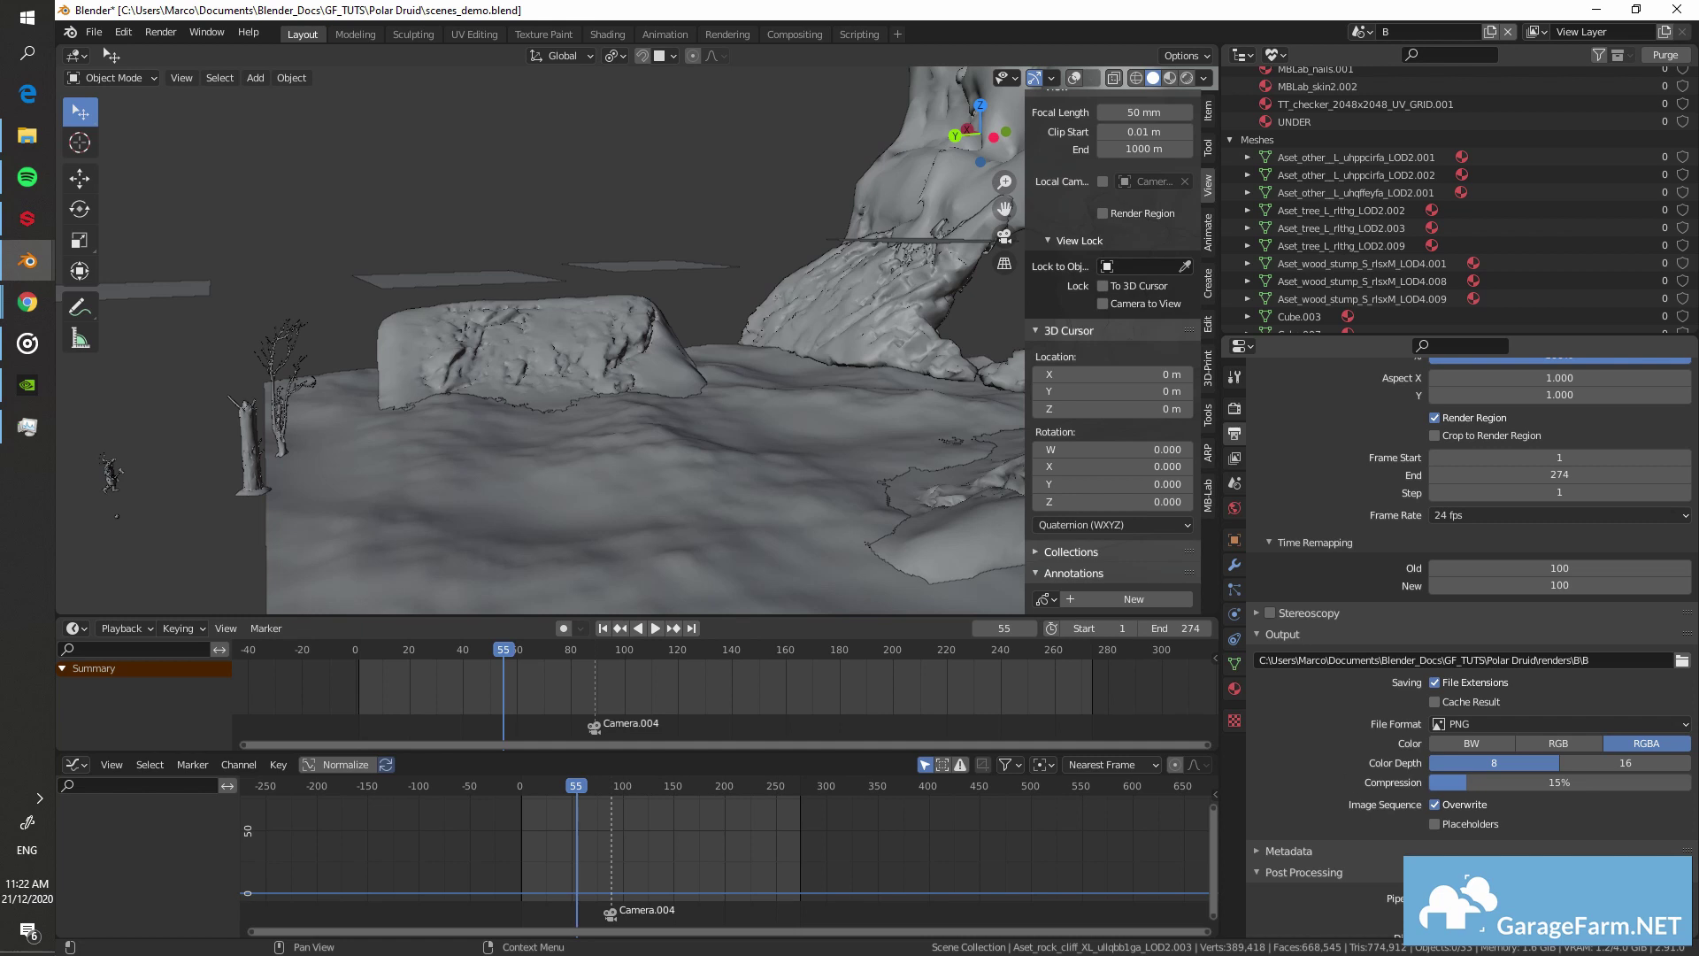
left_click(93, 32)
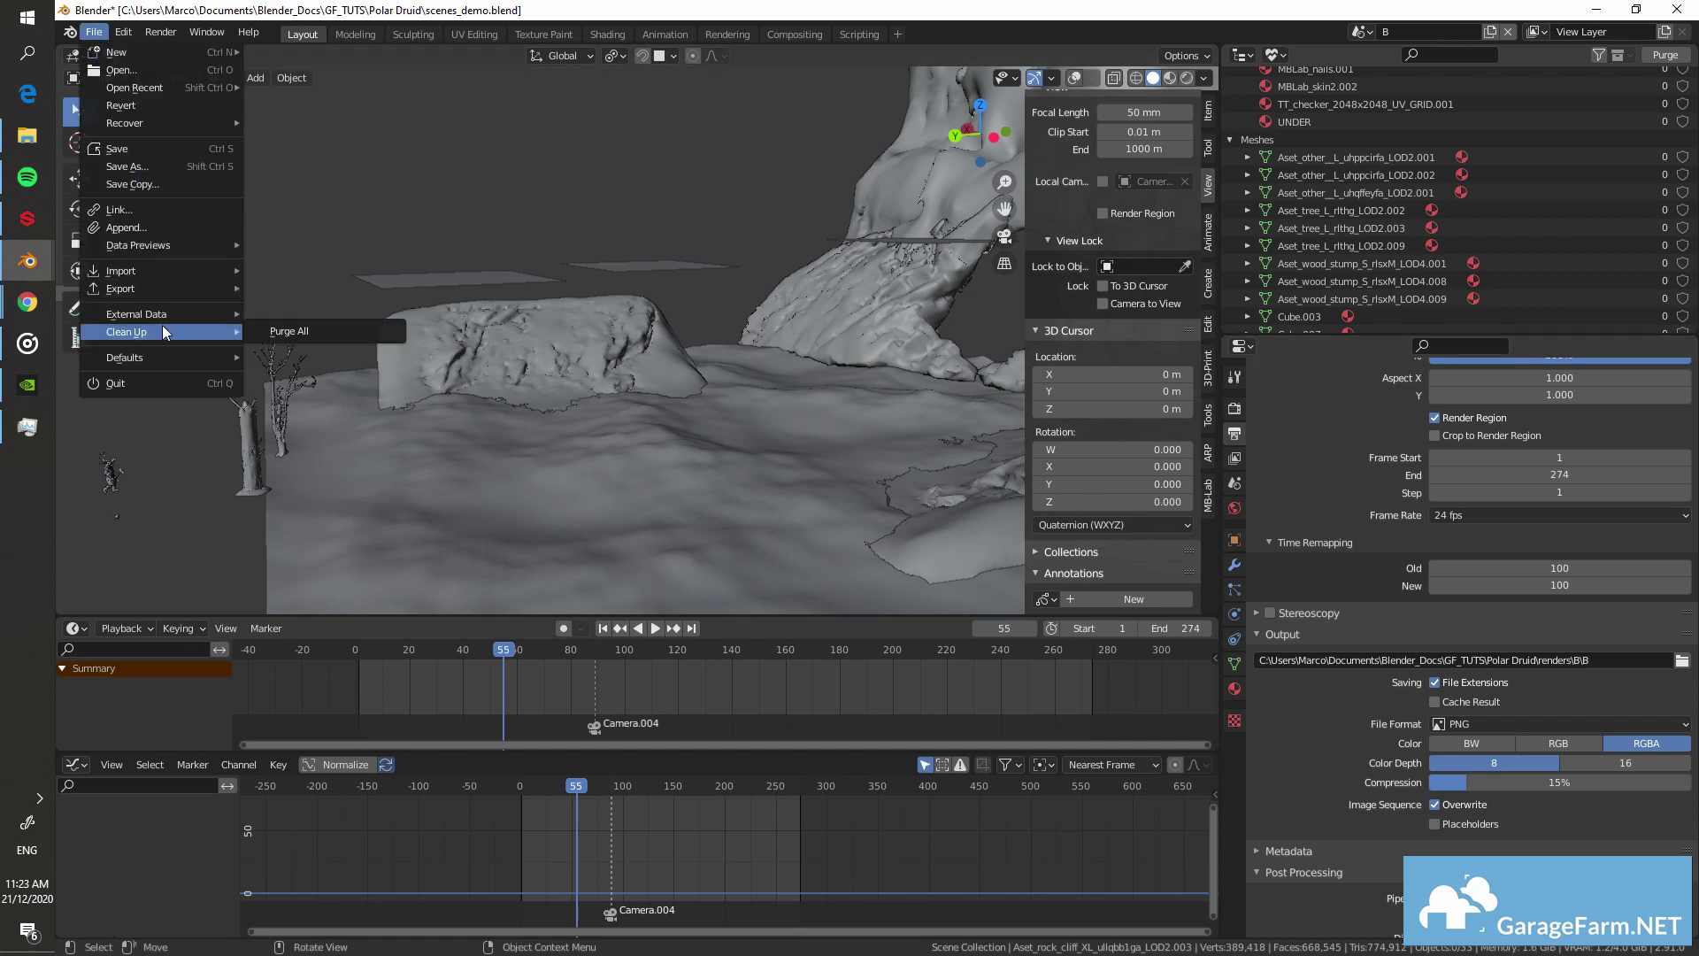
left_click(293, 331)
left_click(312, 341)
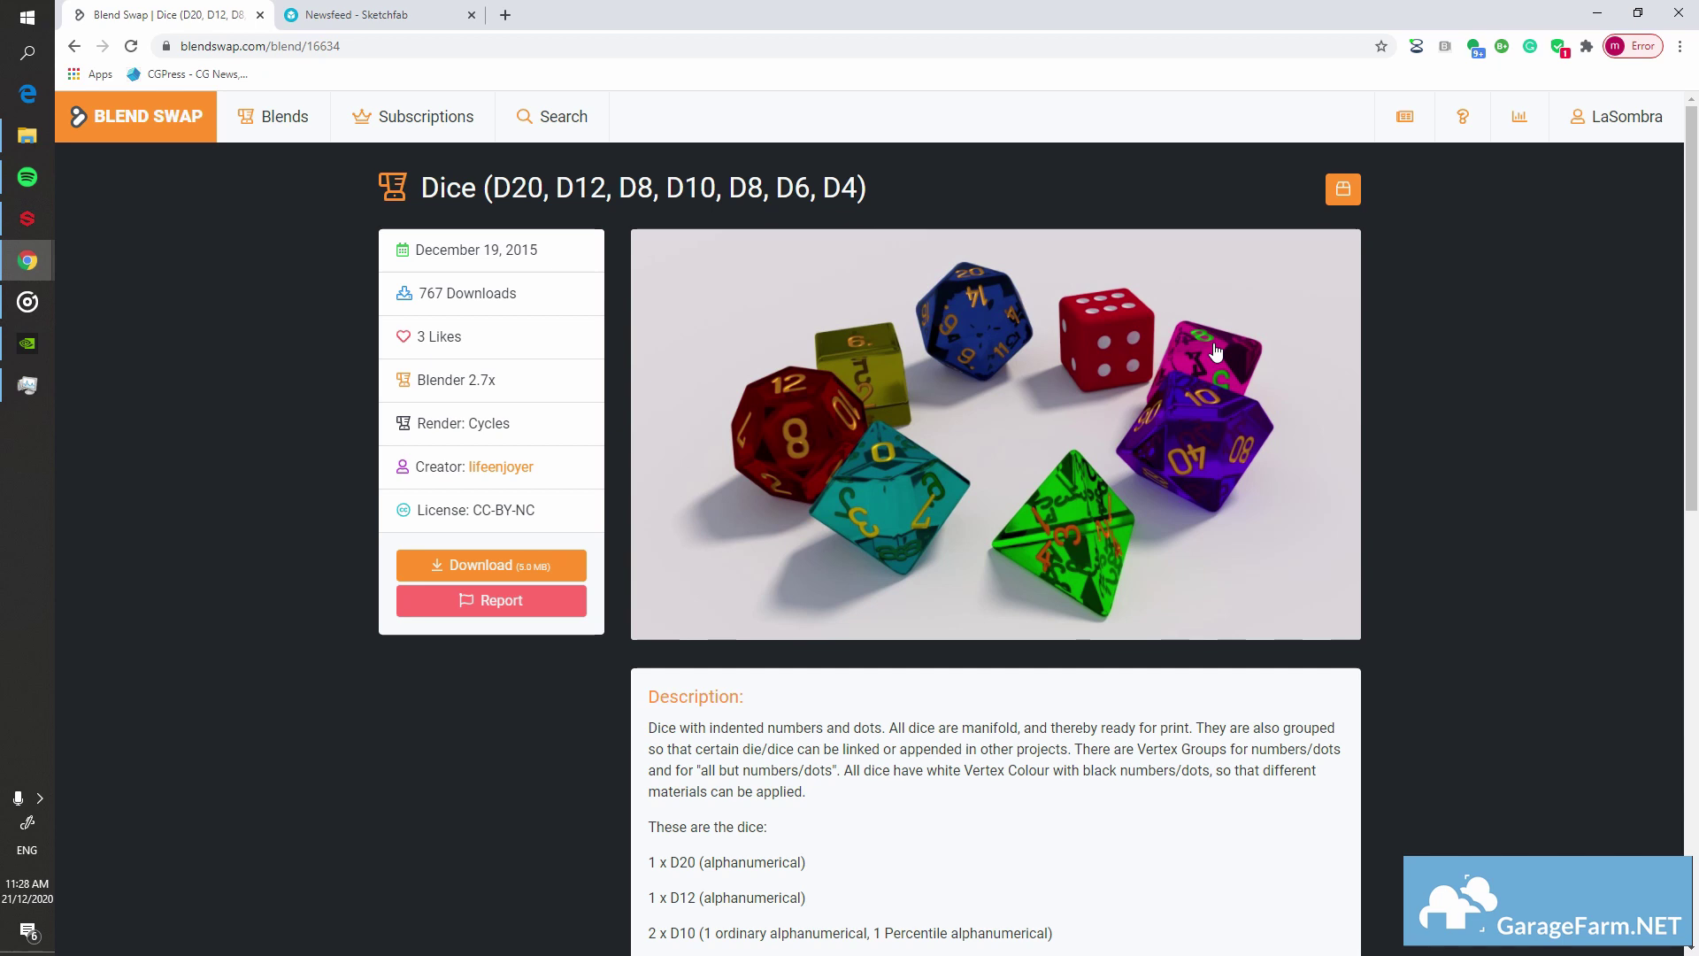
- Scroll the Sketchfab deer skull results and open Deer Skull With Antlers
key("ctrl+Tab")
scroll(989, 316, "down", 4)
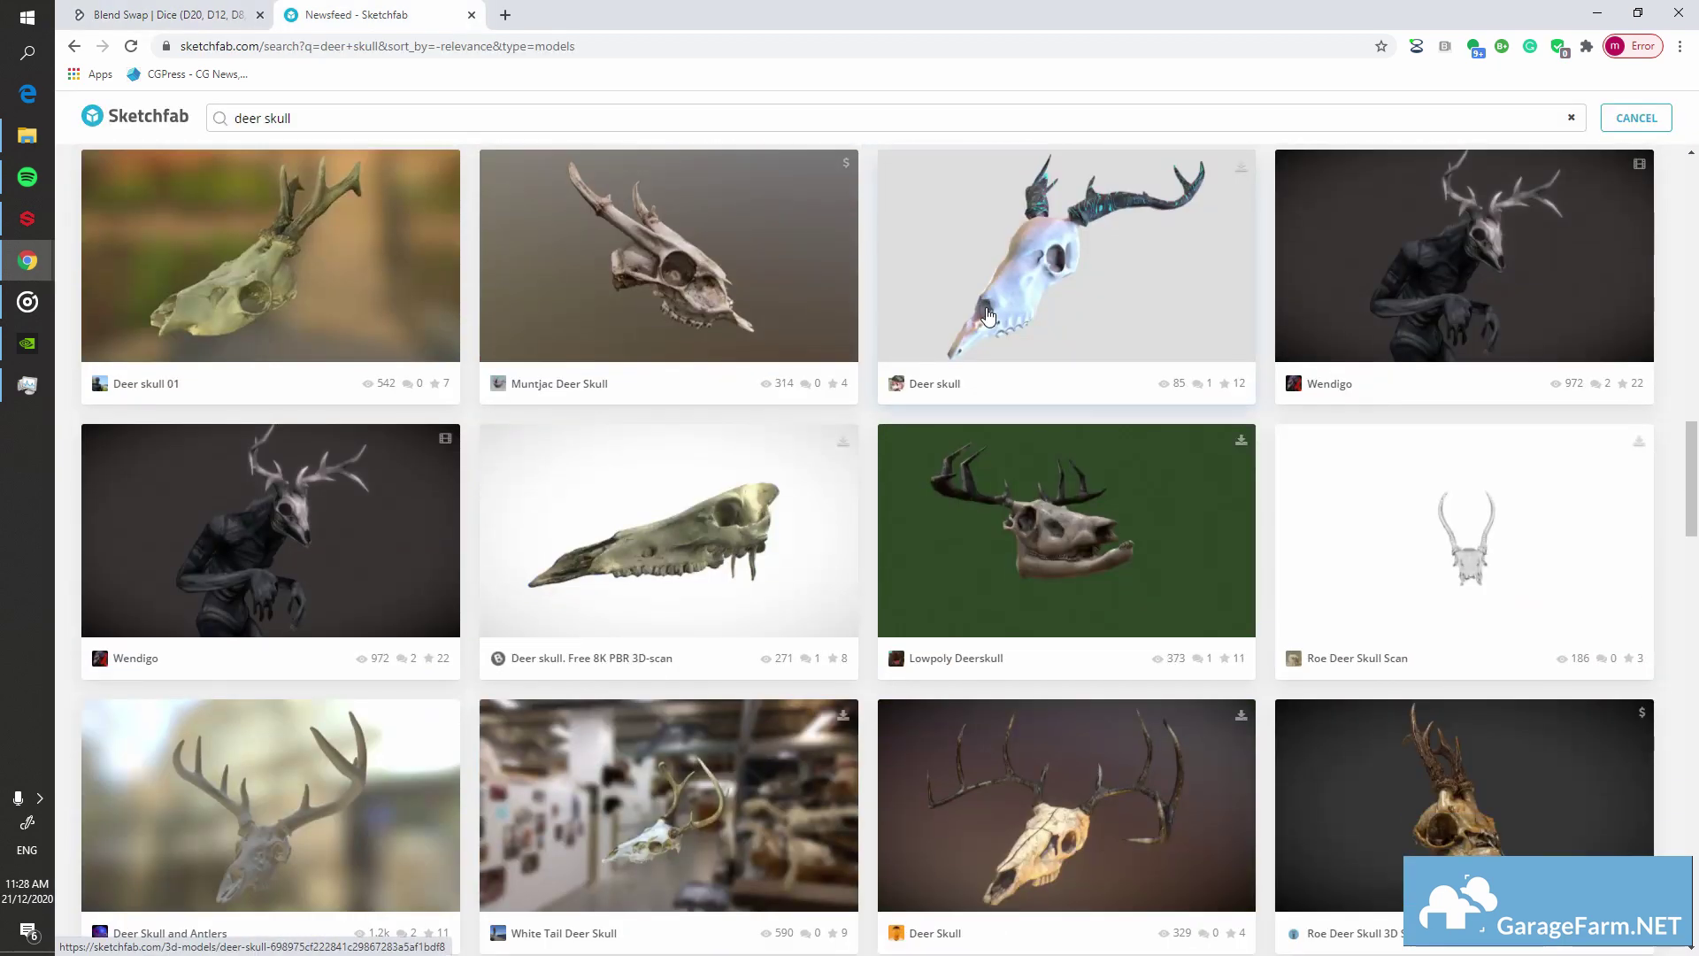
scroll(989, 316, "down", 3)
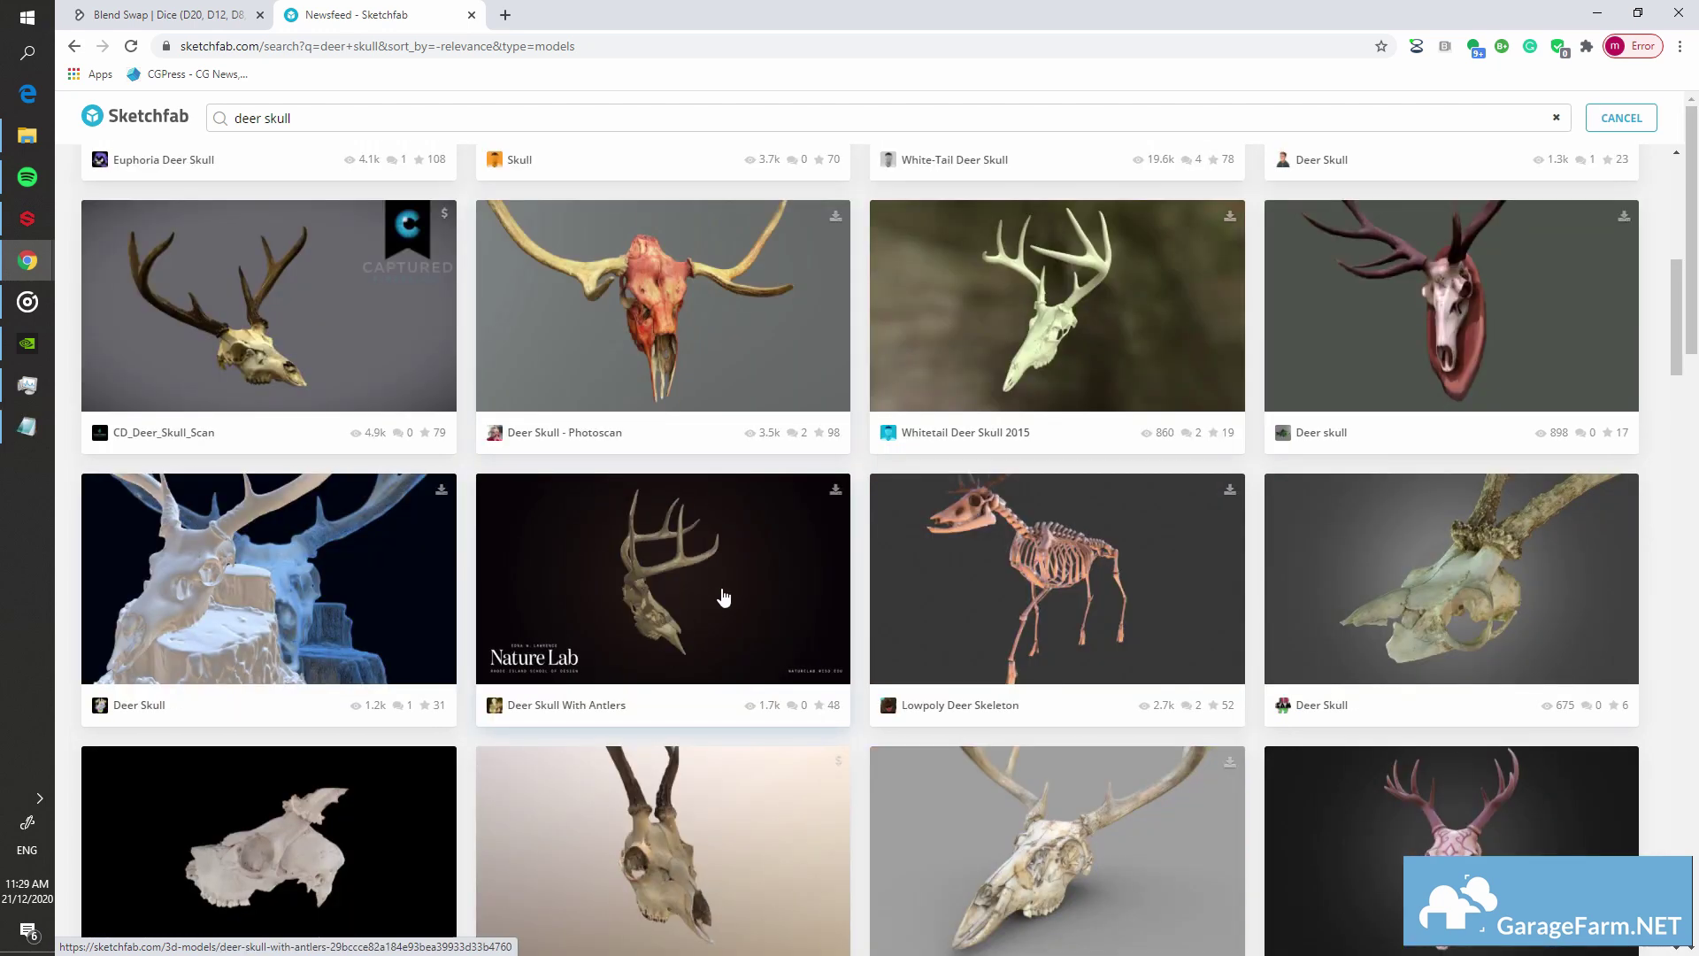
left_click(567, 569)
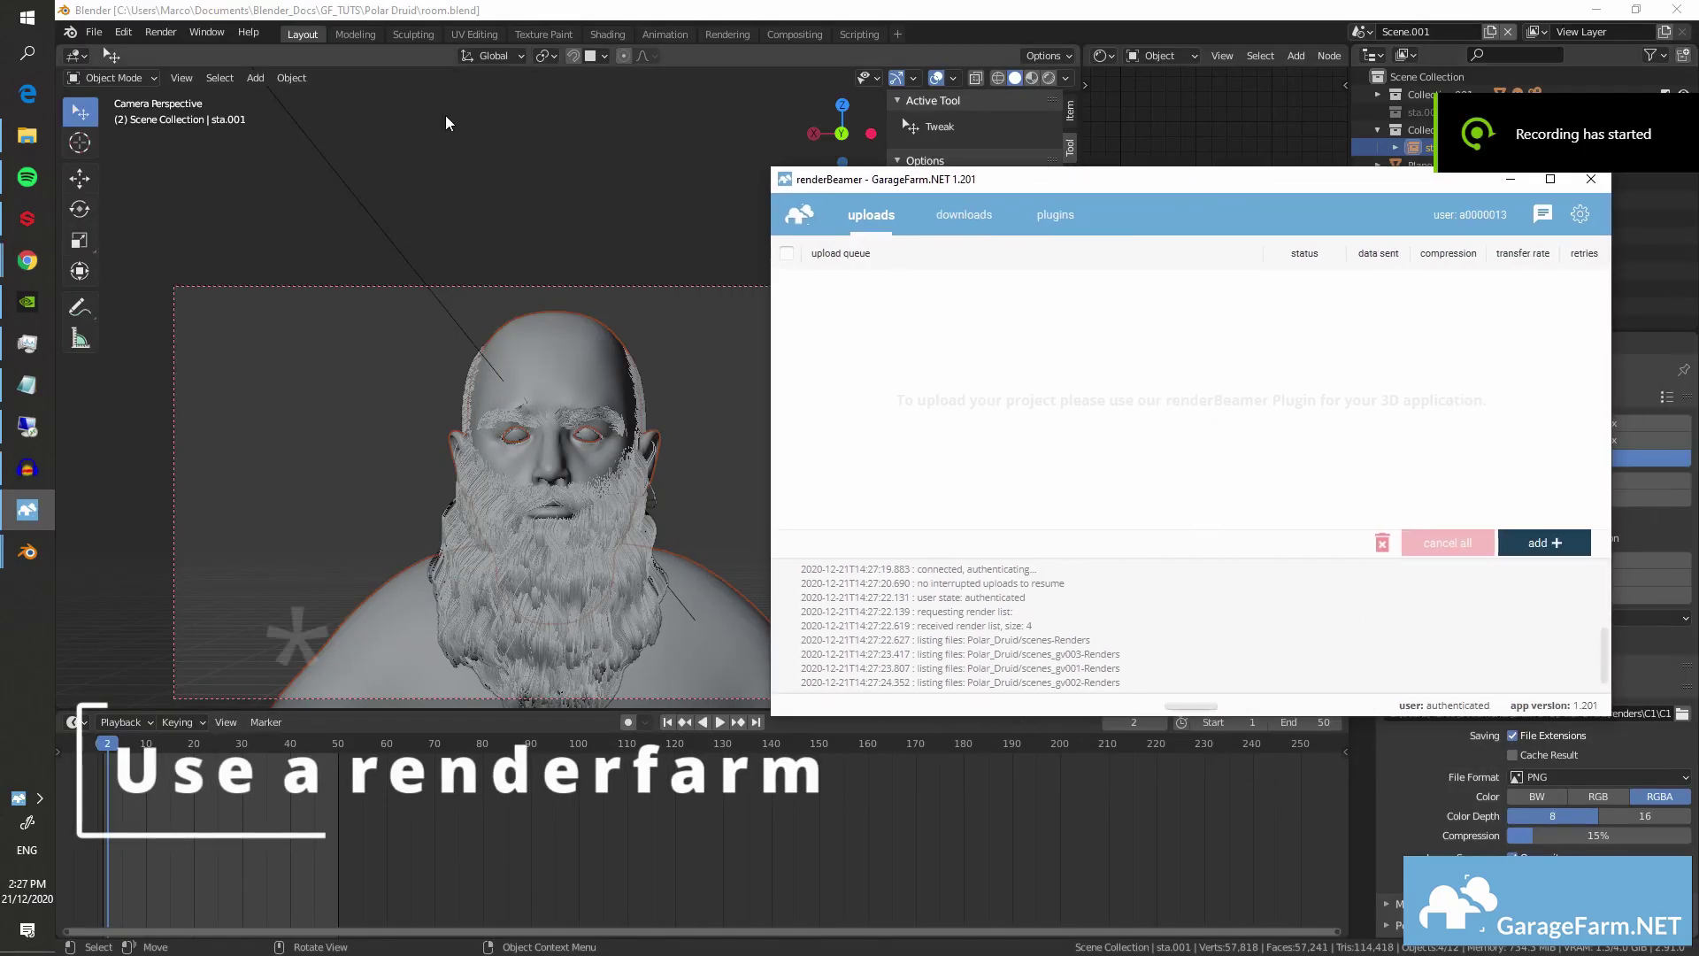
- Upload the Polar_Druid project to the render farm with Render > renderBeamer > Beam it up
left_click(161, 33)
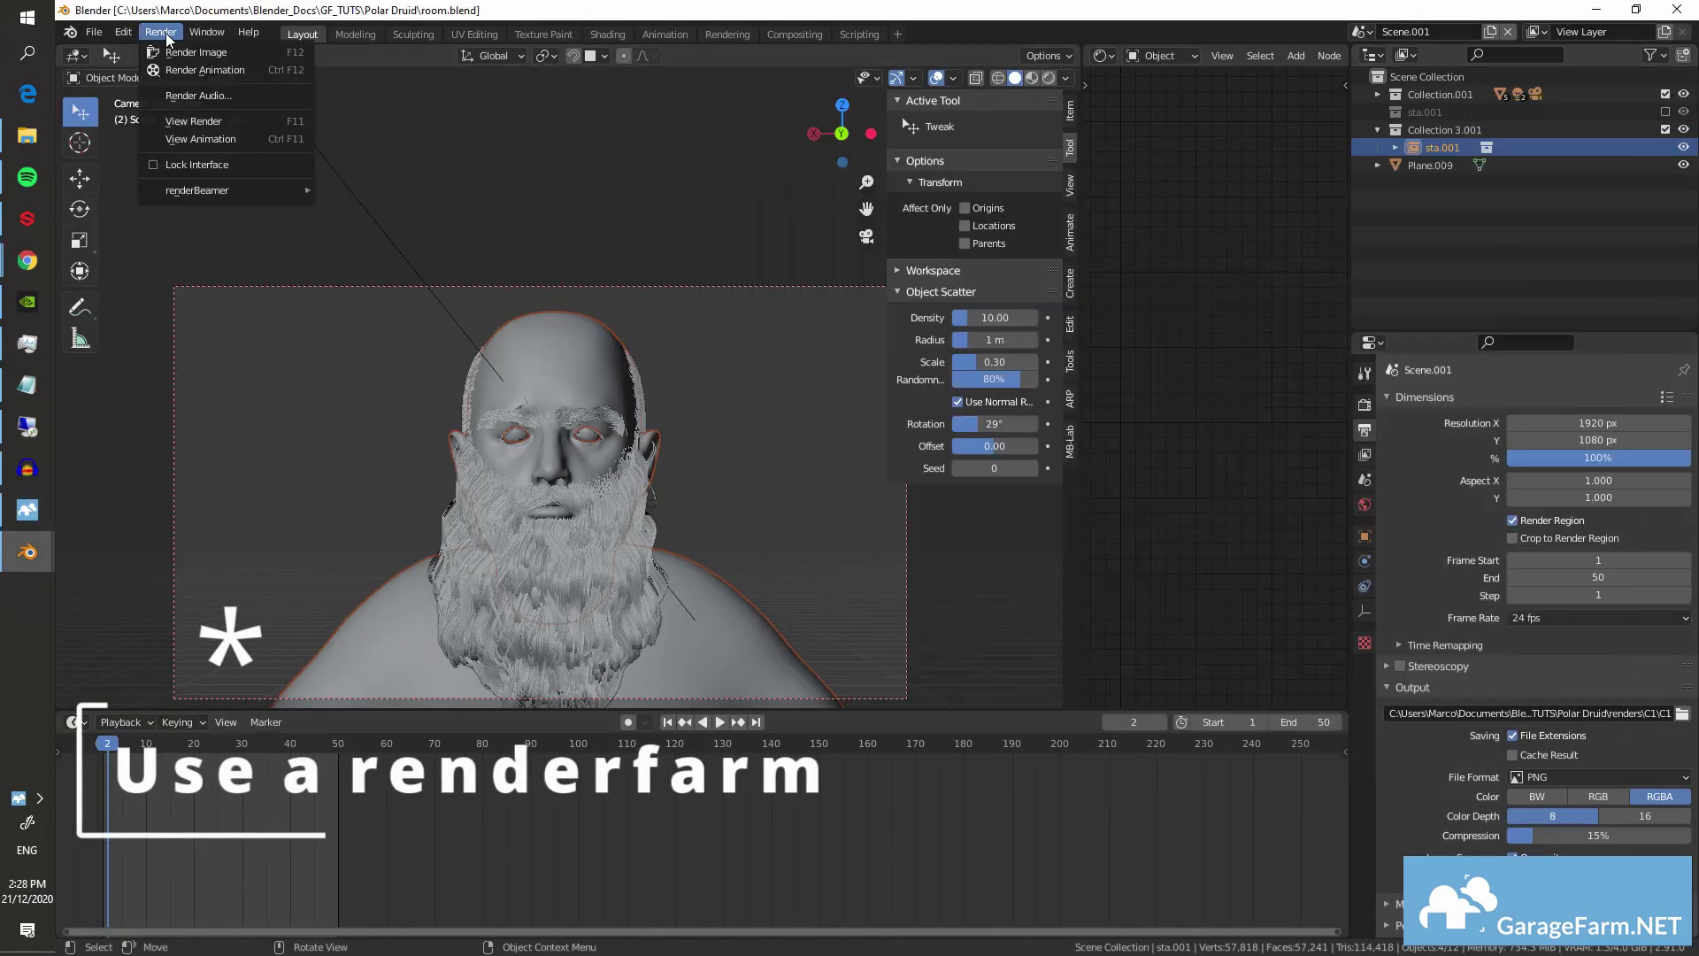
mouse_move(248, 189)
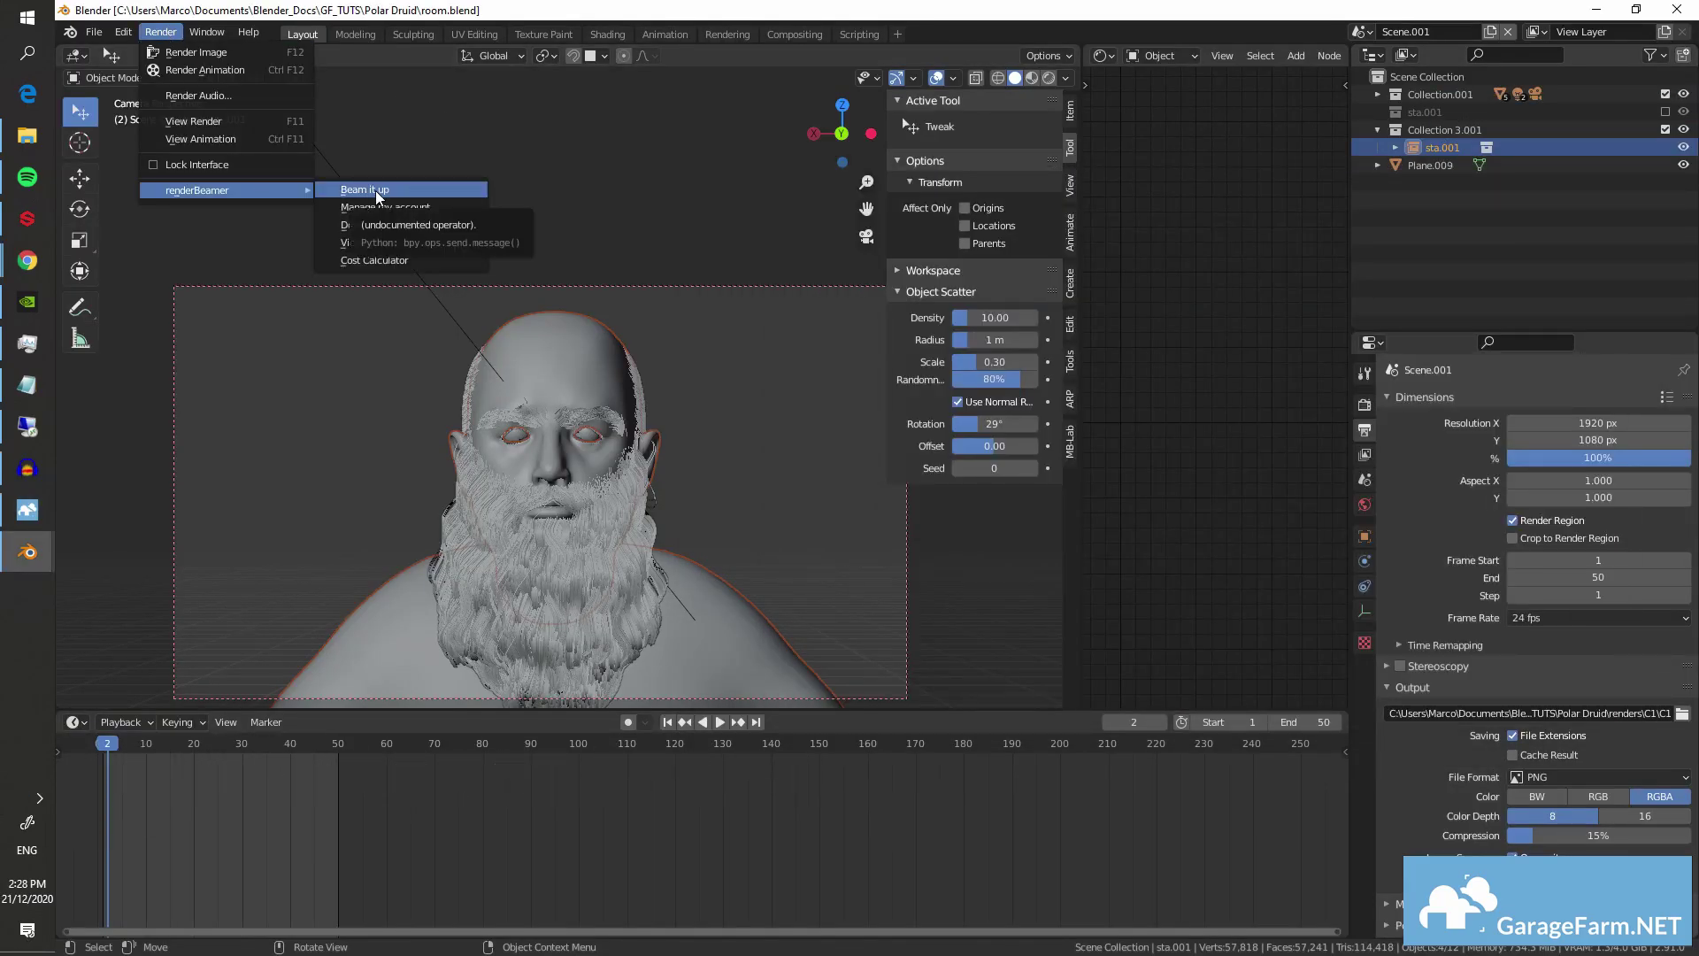
left_click(430, 188)
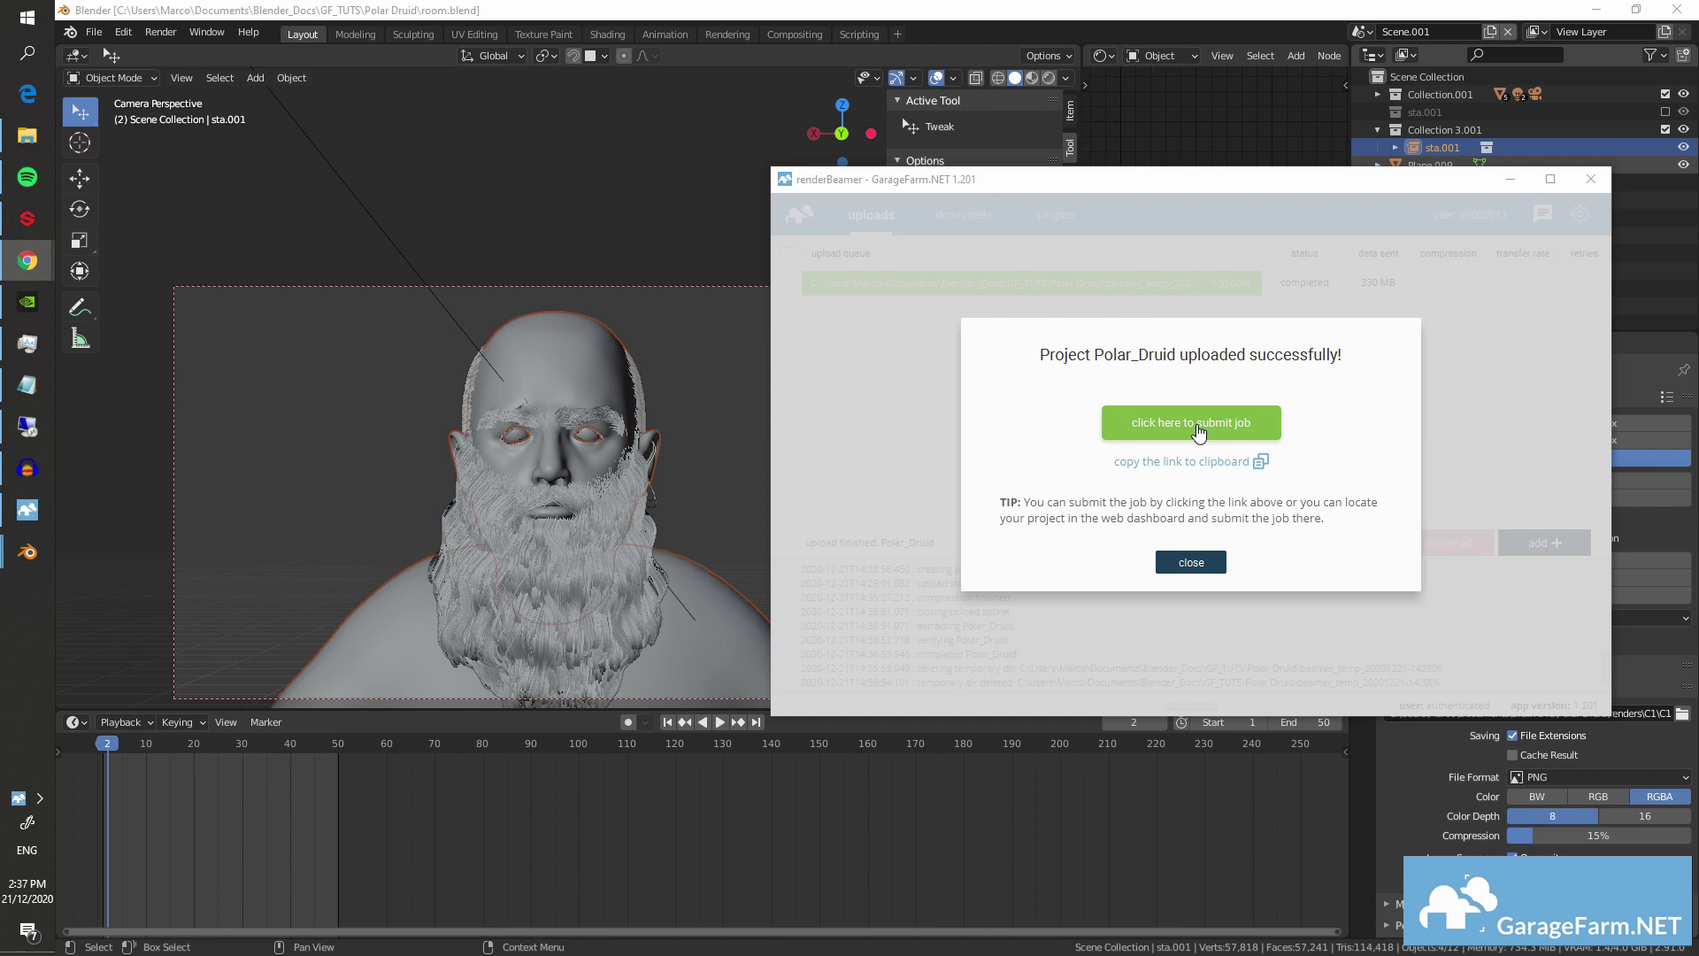
- Open the GarageFarm job submission page and scroll through its features list
left_click(1191, 422)
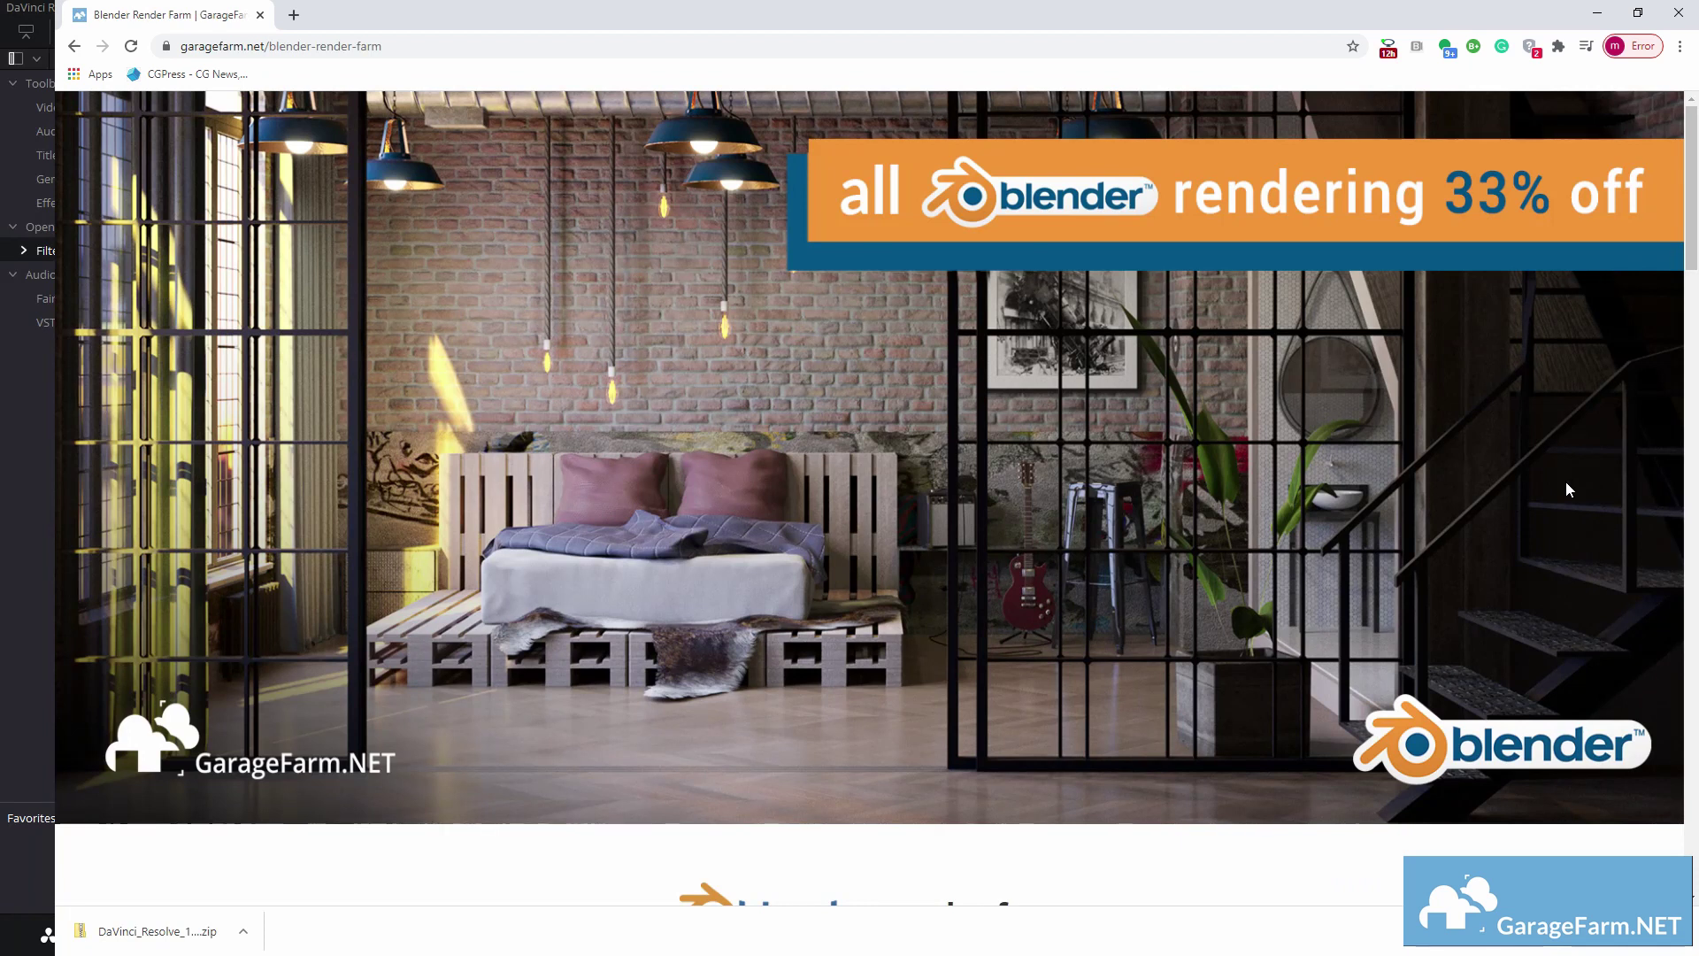
scroll(1569, 490, "down", 5)
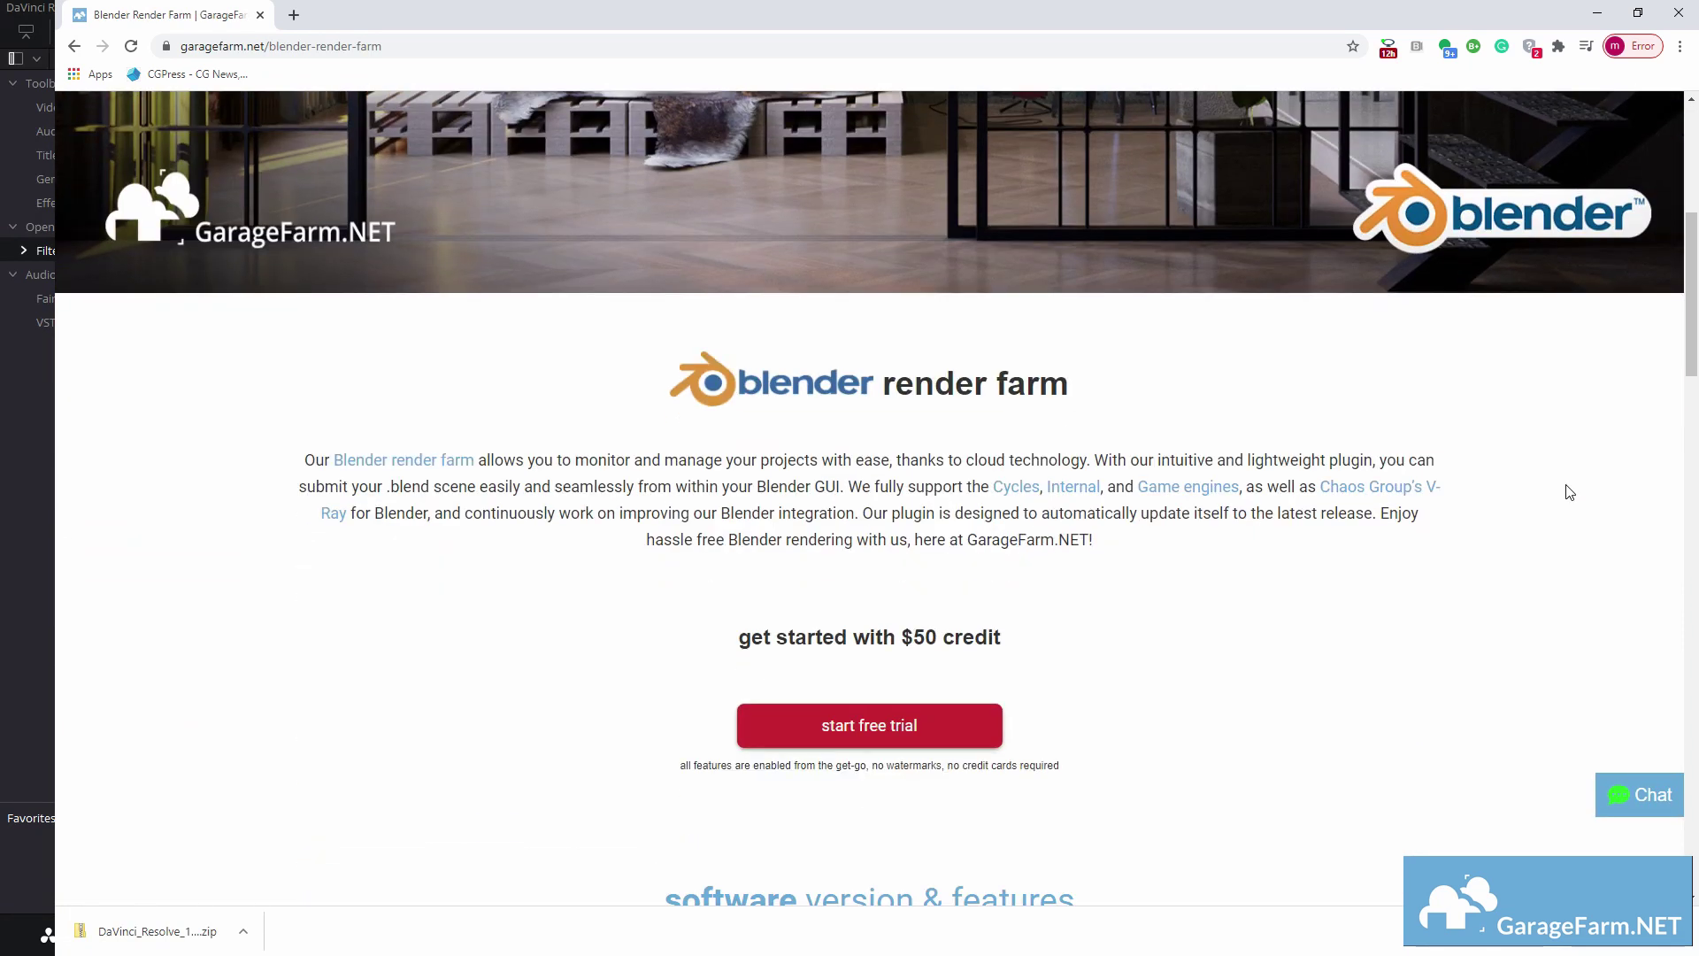
scroll(1570, 492, "down", 4)
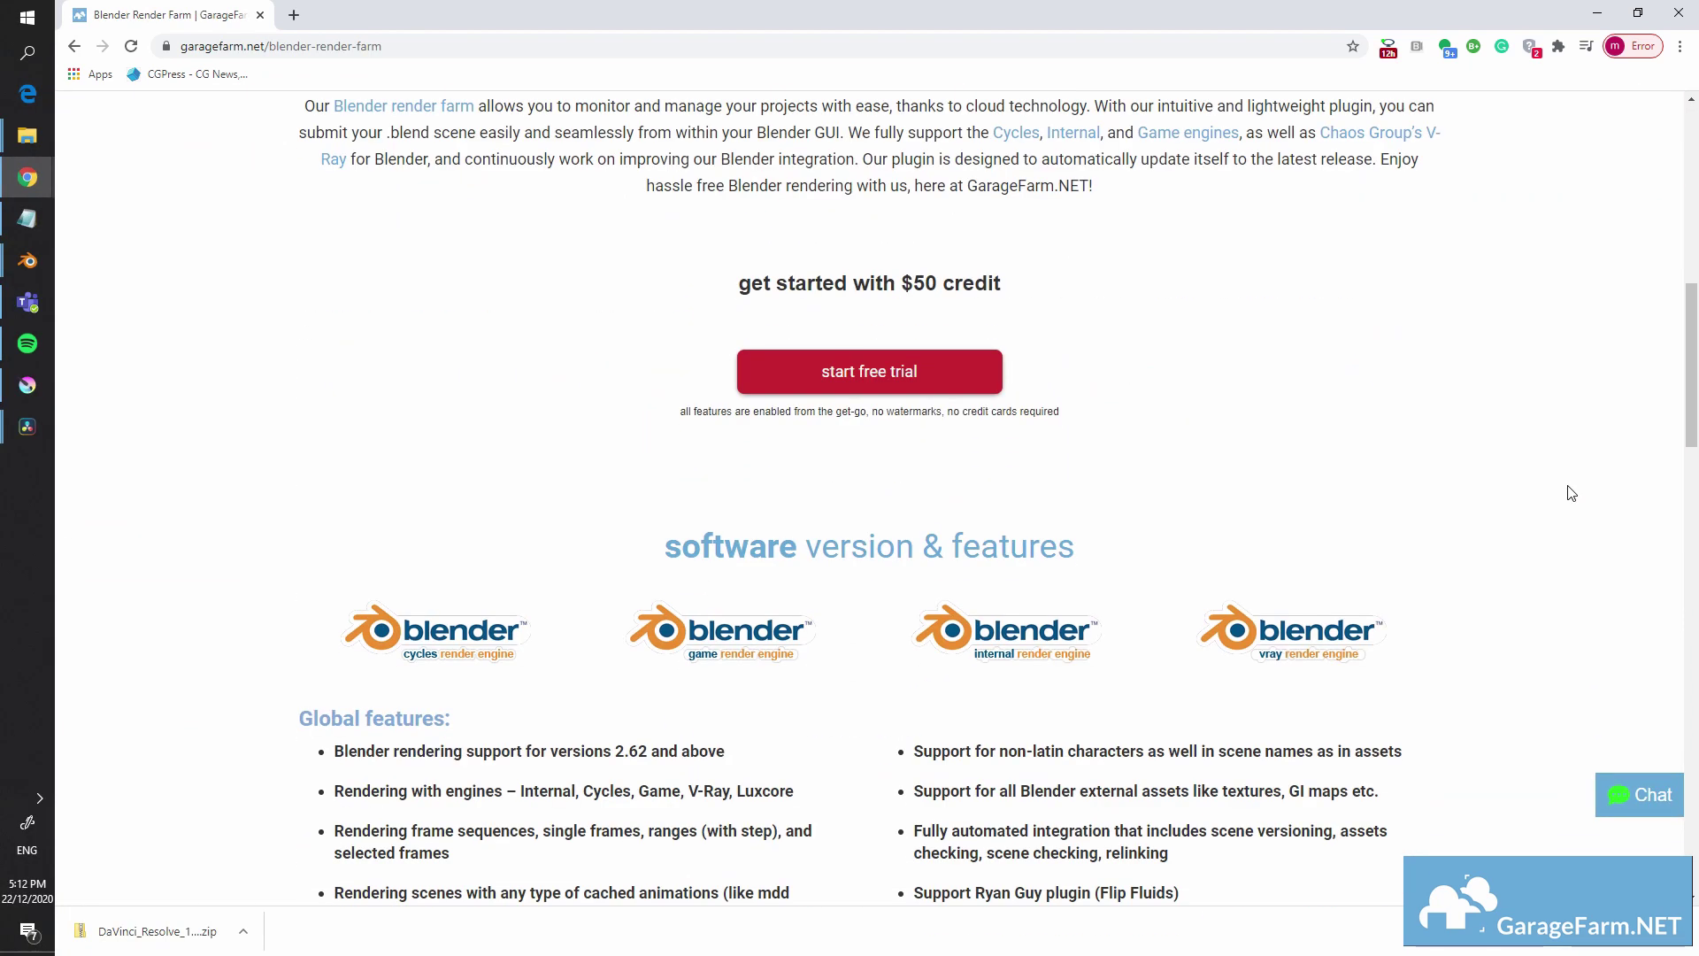